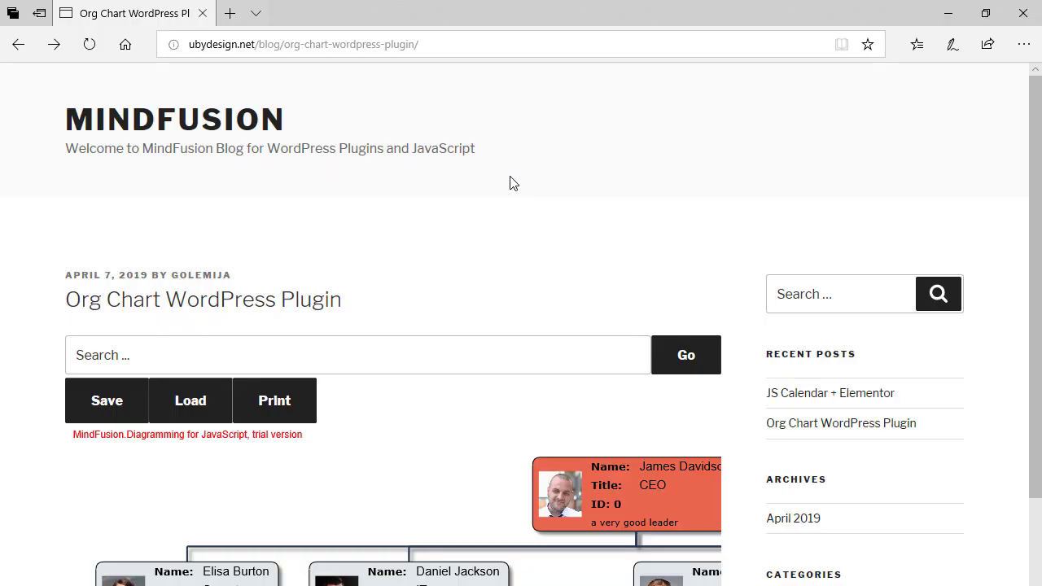
pyautogui.click(516, 43)
pyautogui.click(578, 190)
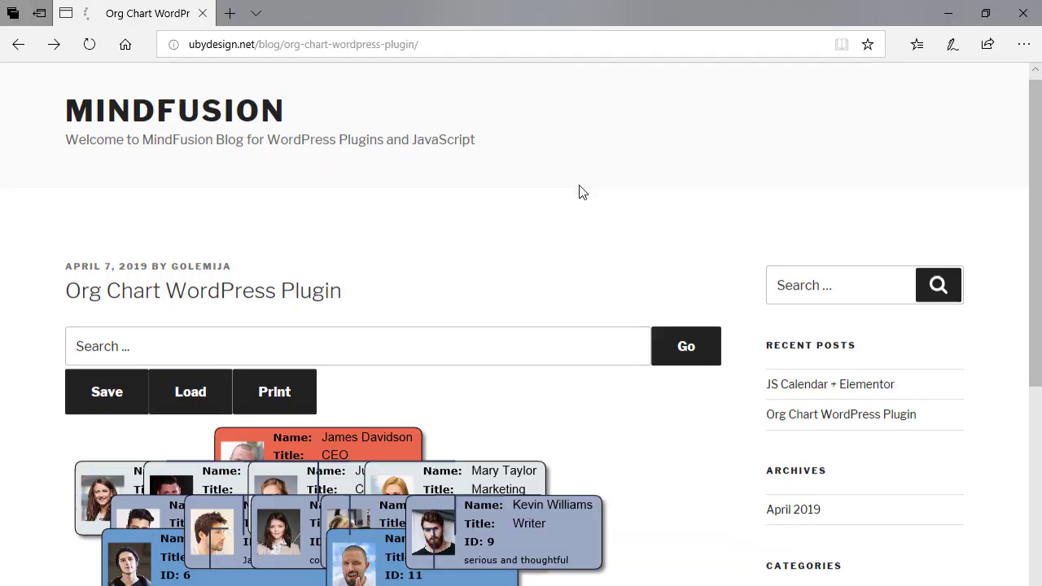
pyautogui.scroll(-3, 579, 190)
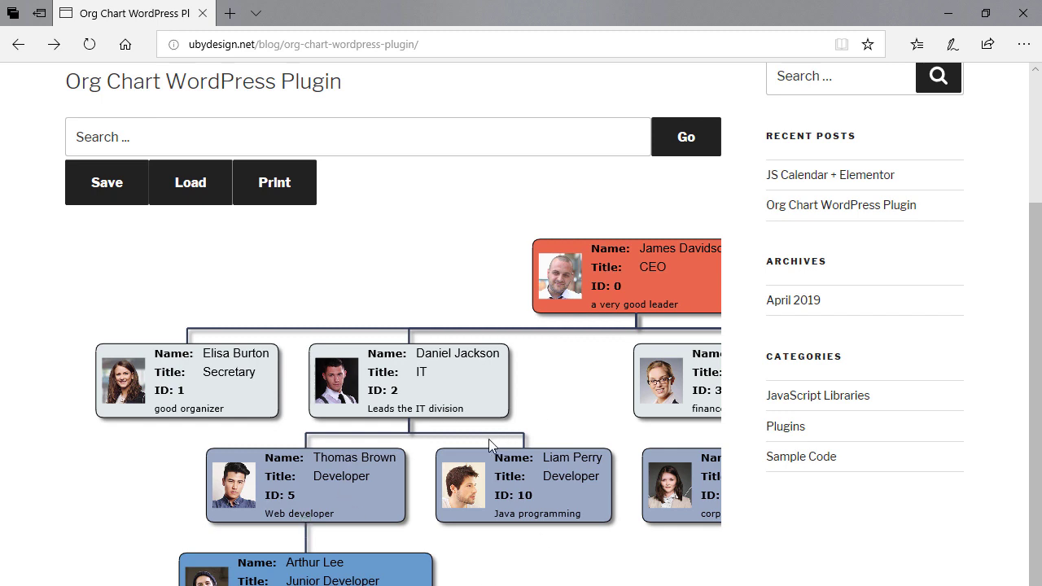
pyautogui.moveTo(478, 477)
pyautogui.doubleClick(435, 356)
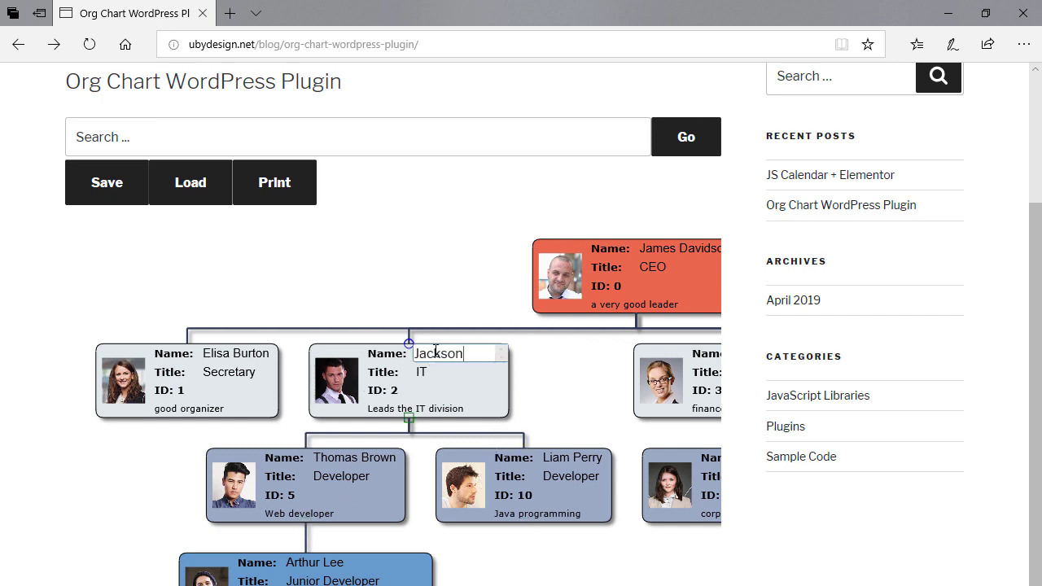
pyautogui.moveTo(469, 356); pyautogui.dragTo(414, 355)
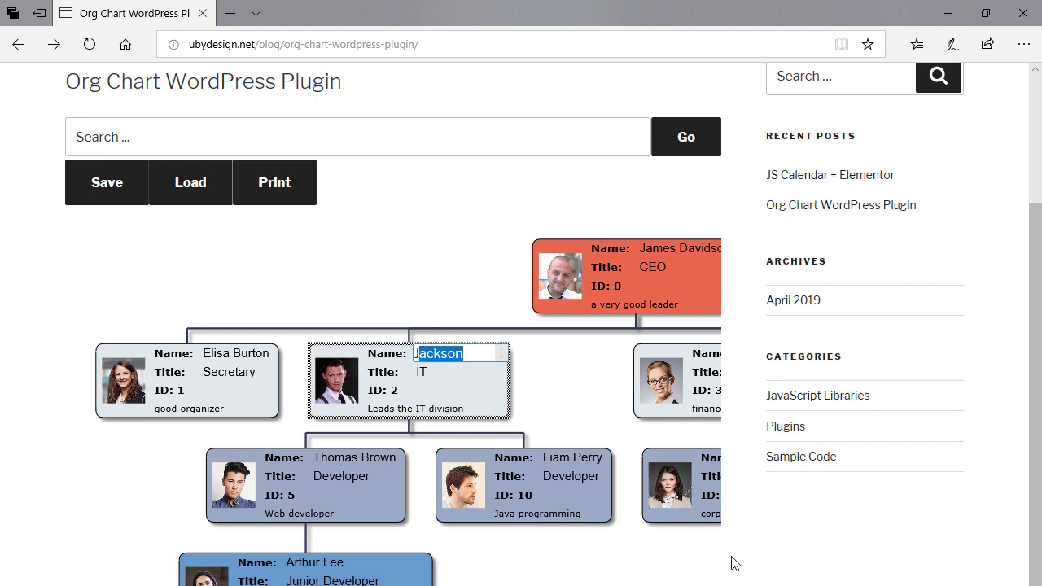
pyautogui.write('Daniel J. J')
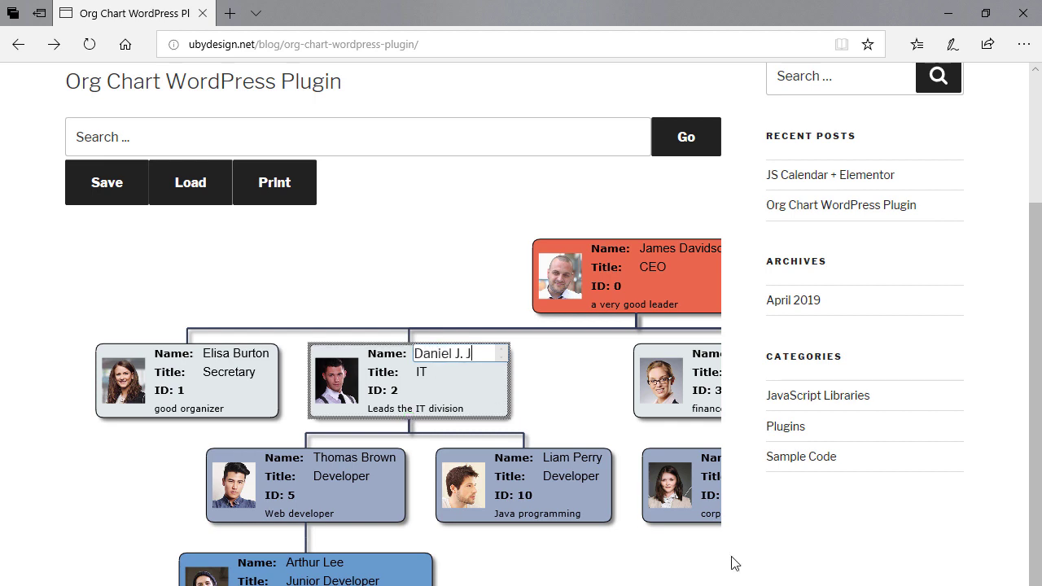
pyautogui.write('.')
pyautogui.hotkey('ctrl', 'a')
pyautogui.press('BackSpace')
pyautogui.click(436, 399)
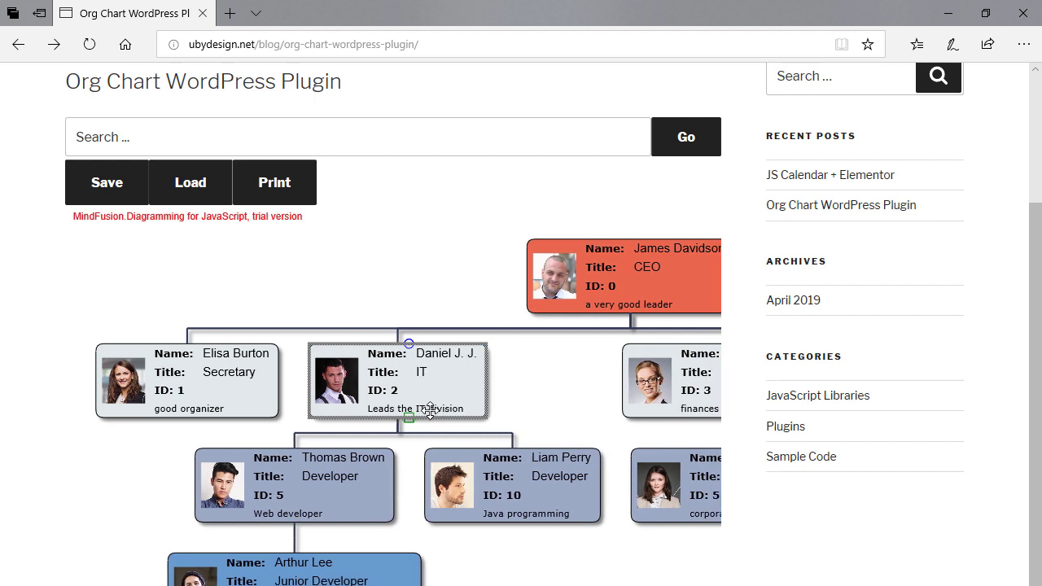
pyautogui.click(113, 391)
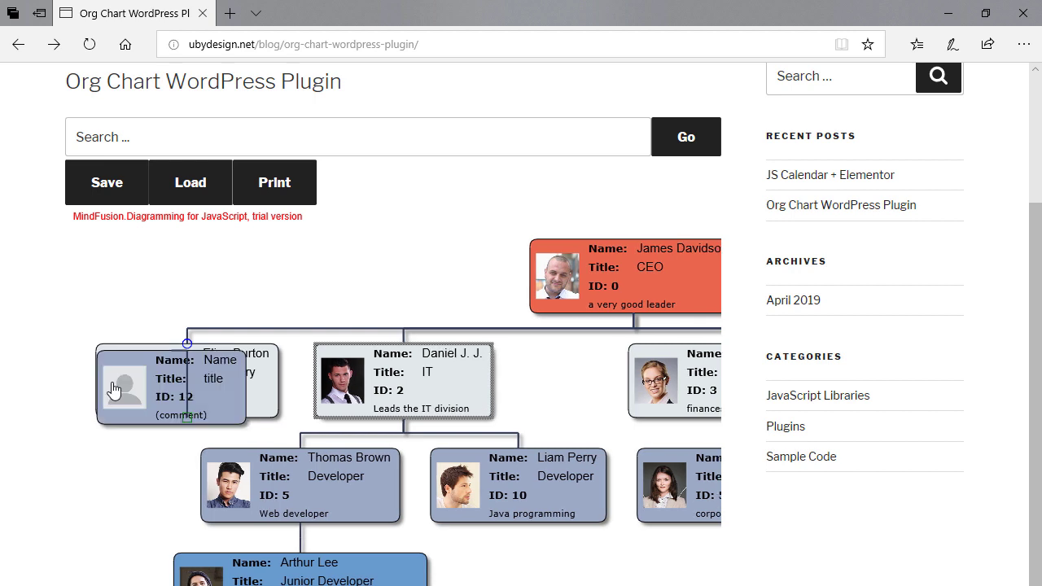
pyautogui.doubleClick(149, 479)
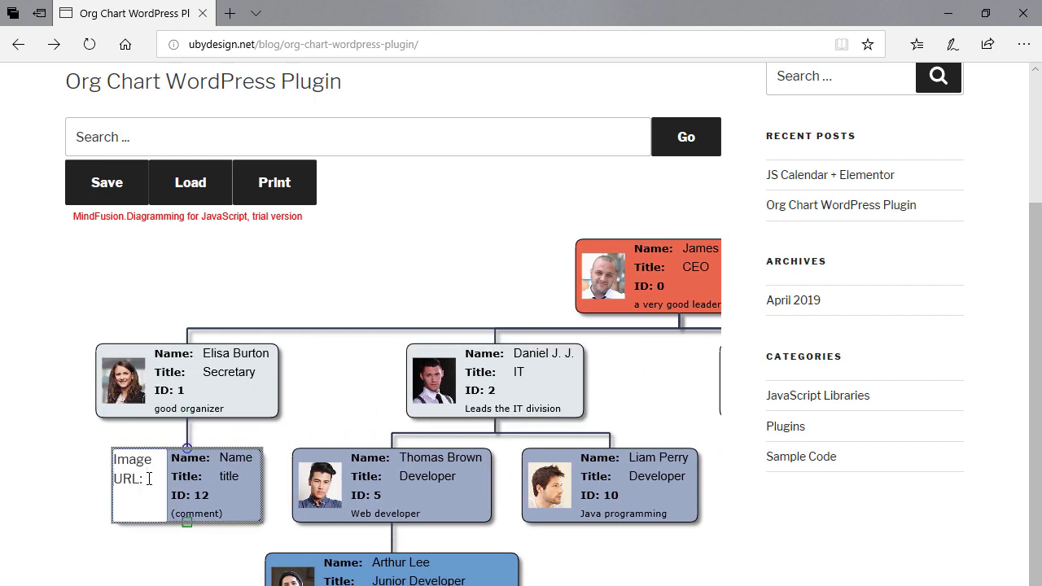
pyautogui.doubleClick(241, 481)
pyautogui.moveTo(241, 480); pyautogui.dragTo(212, 472)
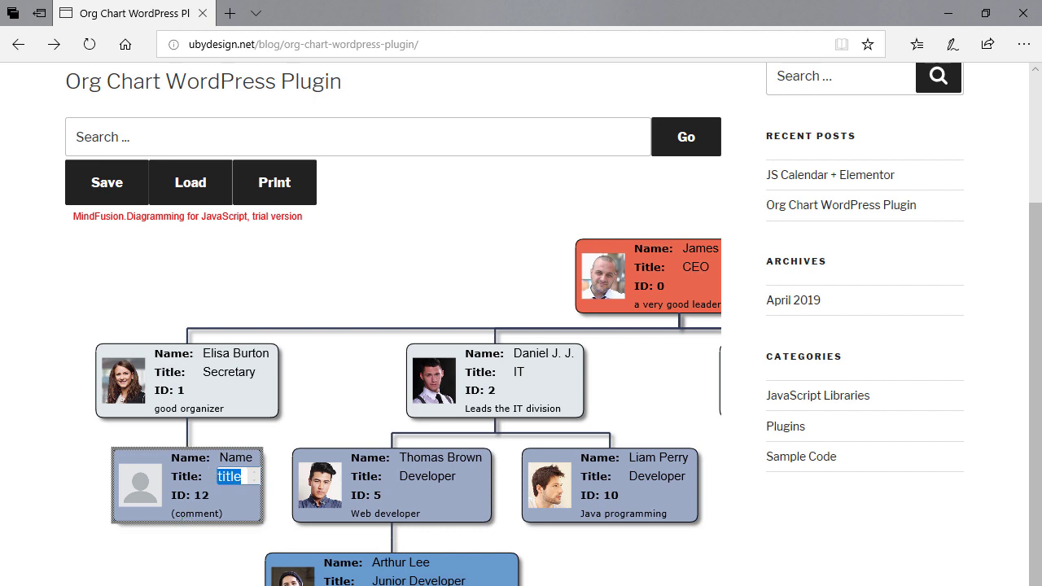
pyautogui.write('subordinate')
pyautogui.click(213, 498)
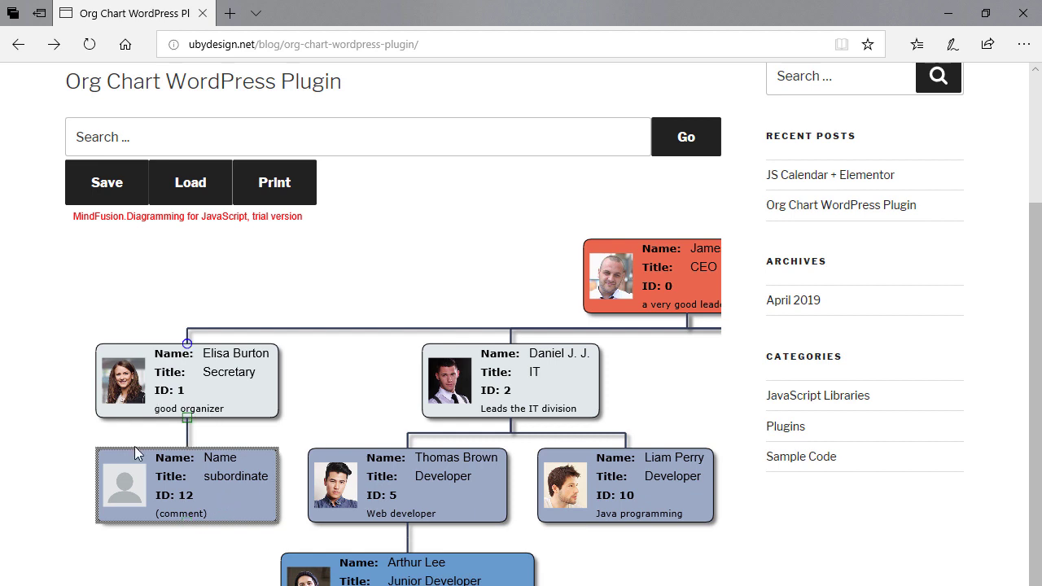
pyautogui.doubleClick(197, 514)
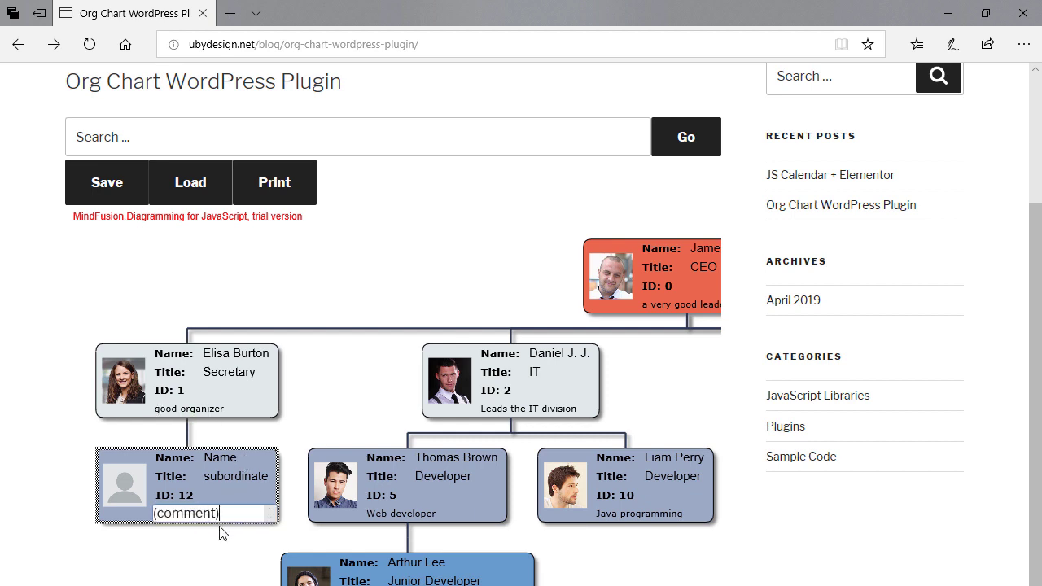
pyautogui.hotkey('ctrl', 'a')
pyautogui.write('a nice gu')
pyautogui.press('Return')
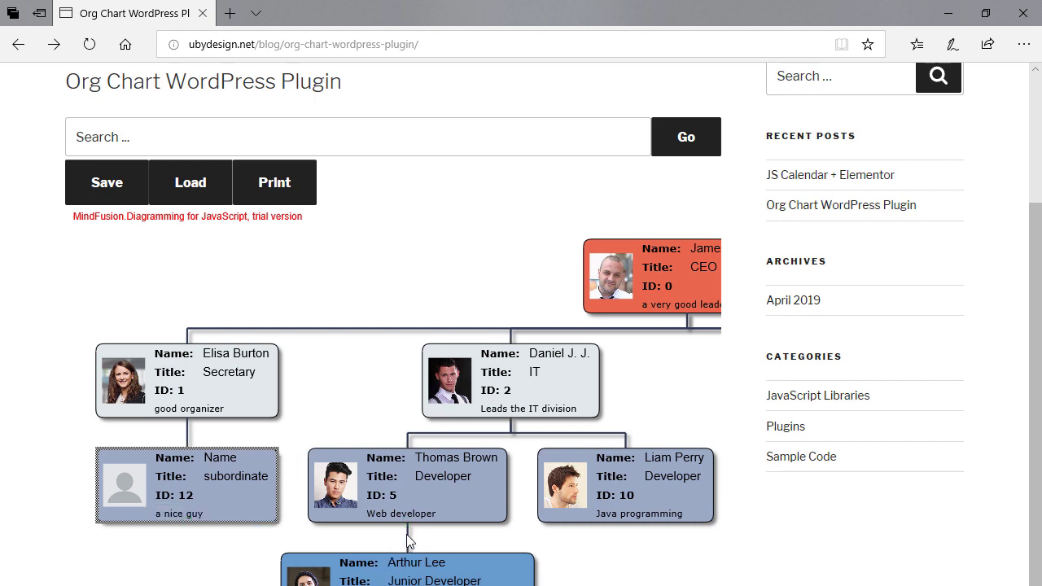
pyautogui.click(407, 537)
pyautogui.press('Delete')
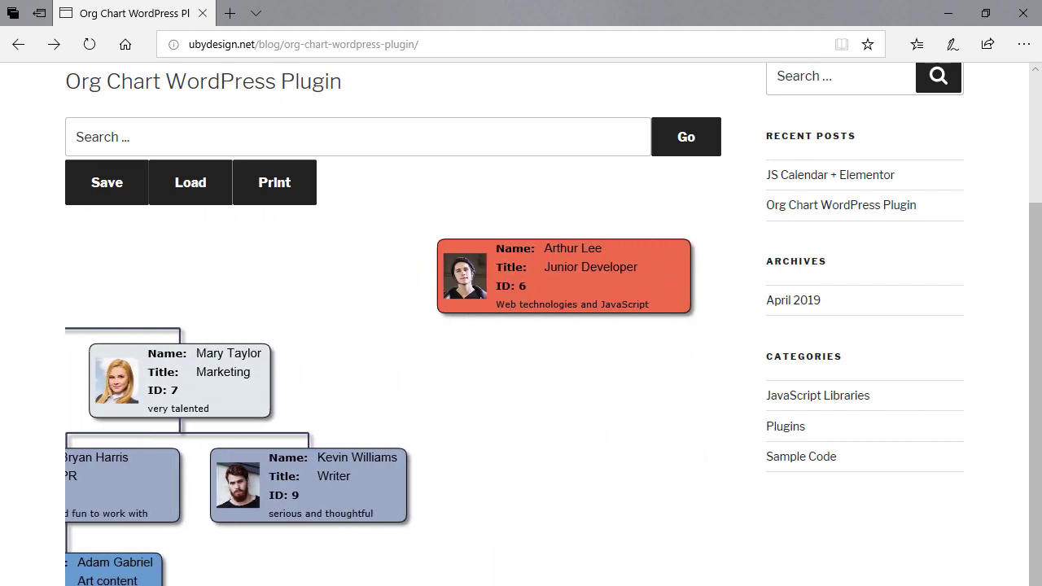
pyautogui.doubleClick(563, 249)
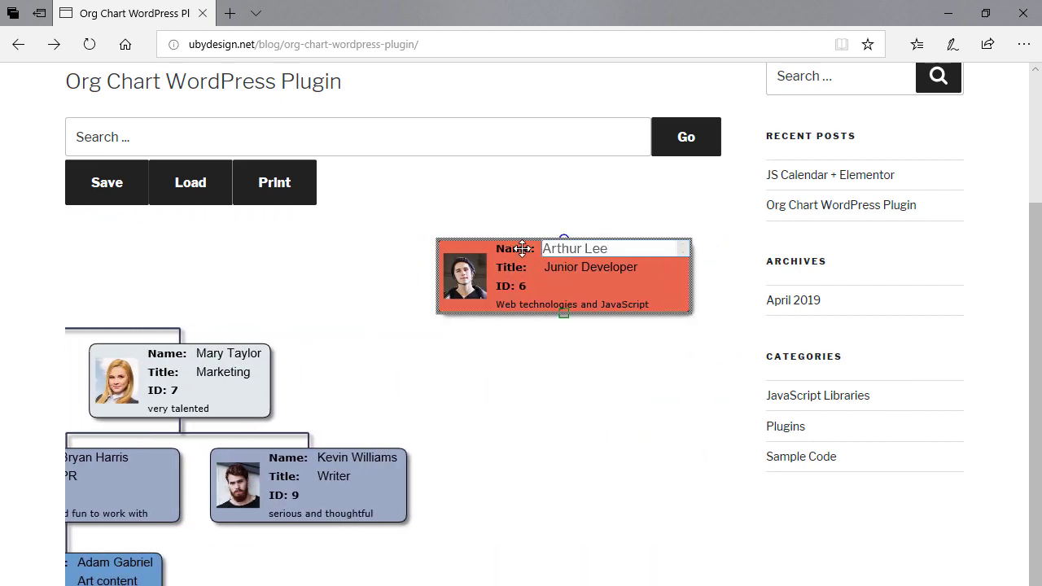
pyautogui.click(472, 299)
pyautogui.moveTo(493, 267); pyautogui.dragTo(263, 477)
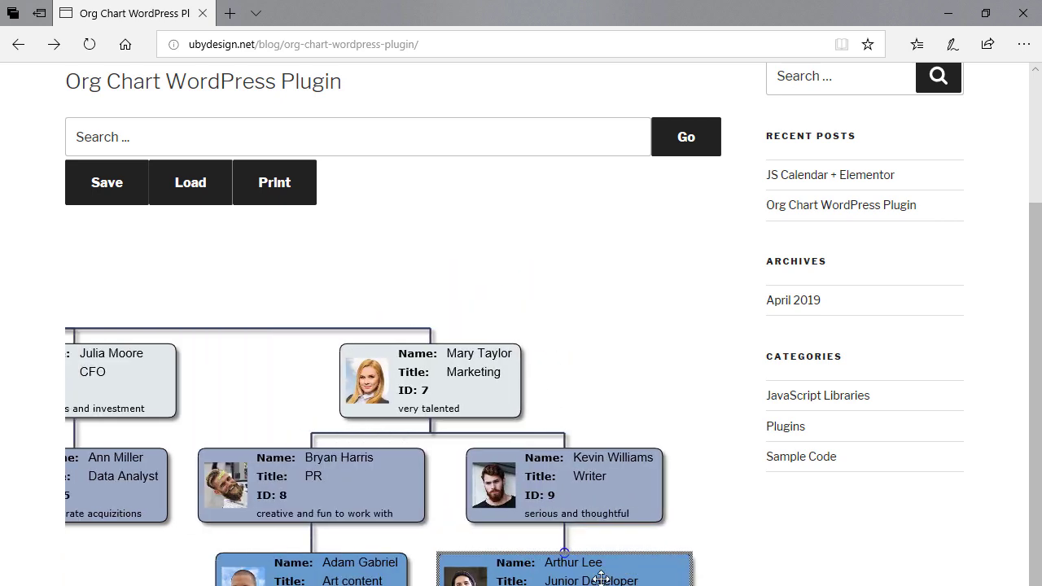
pyautogui.scroll(-2, 600, 578)
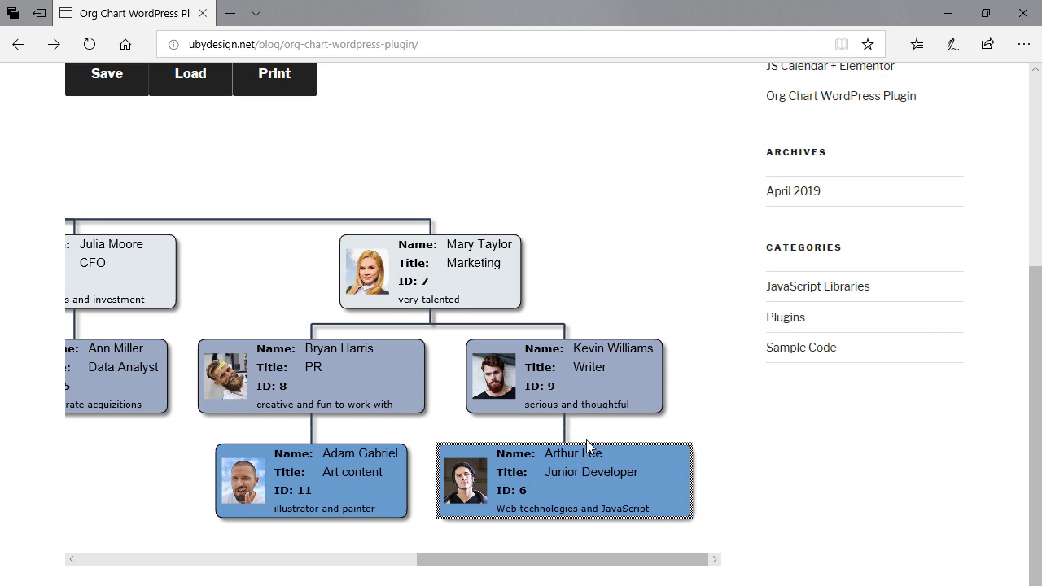
pyautogui.scroll(-2, 493, 467)
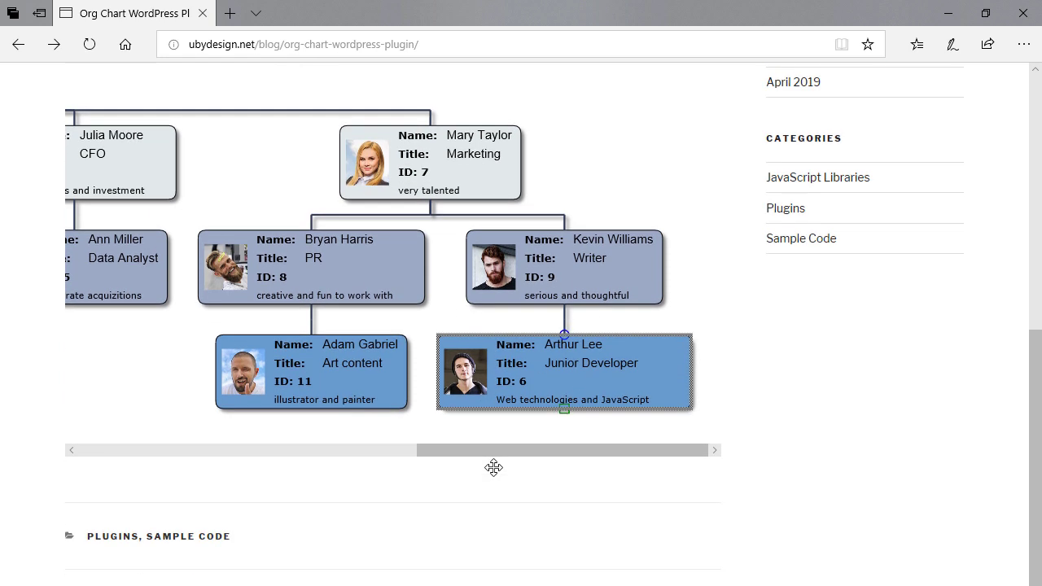
pyautogui.scroll(2, 493, 466)
pyautogui.scroll(2, 613, 315)
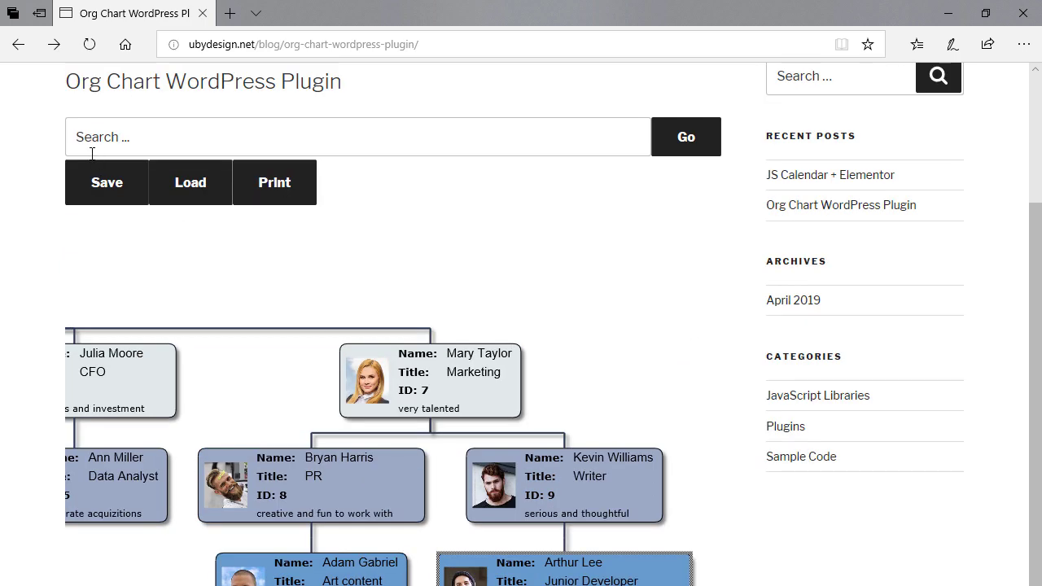
pyautogui.click(195, 187)
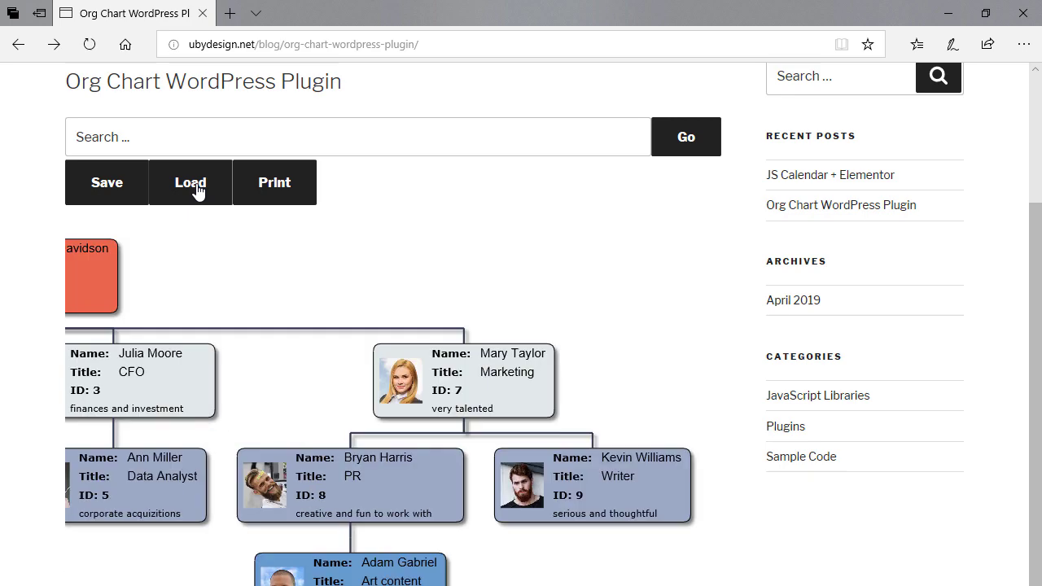
pyautogui.scroll(2, 434, 340)
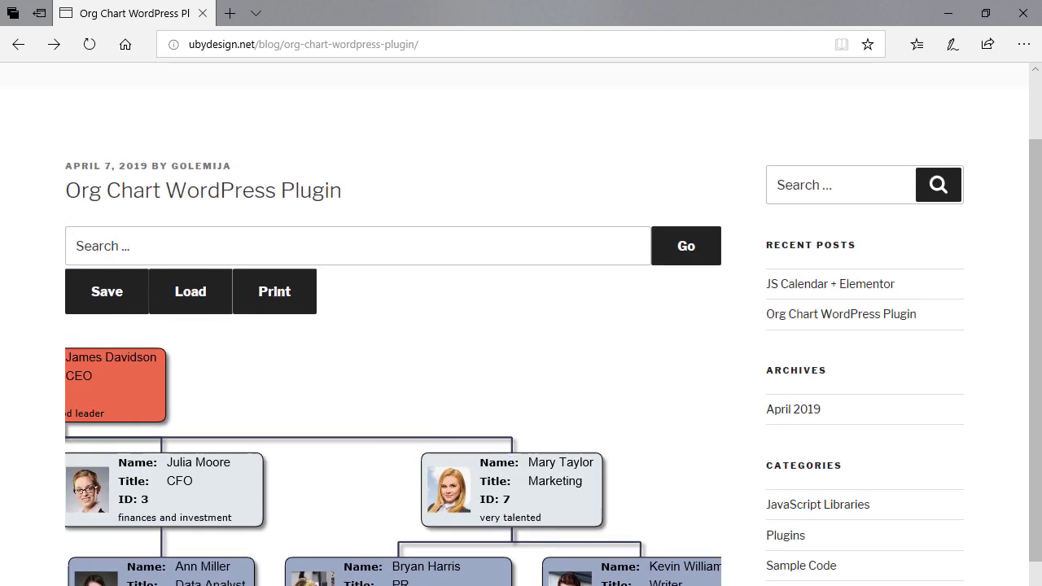
pyautogui.scroll(-2, 271, 541)
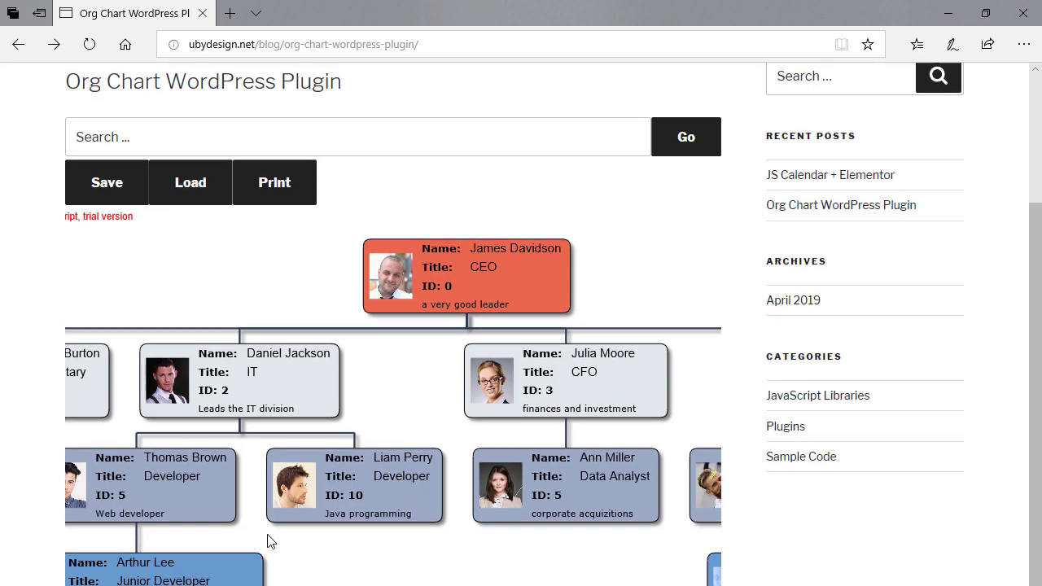
pyautogui.scroll(2, 271, 541)
pyautogui.click(228, 237)
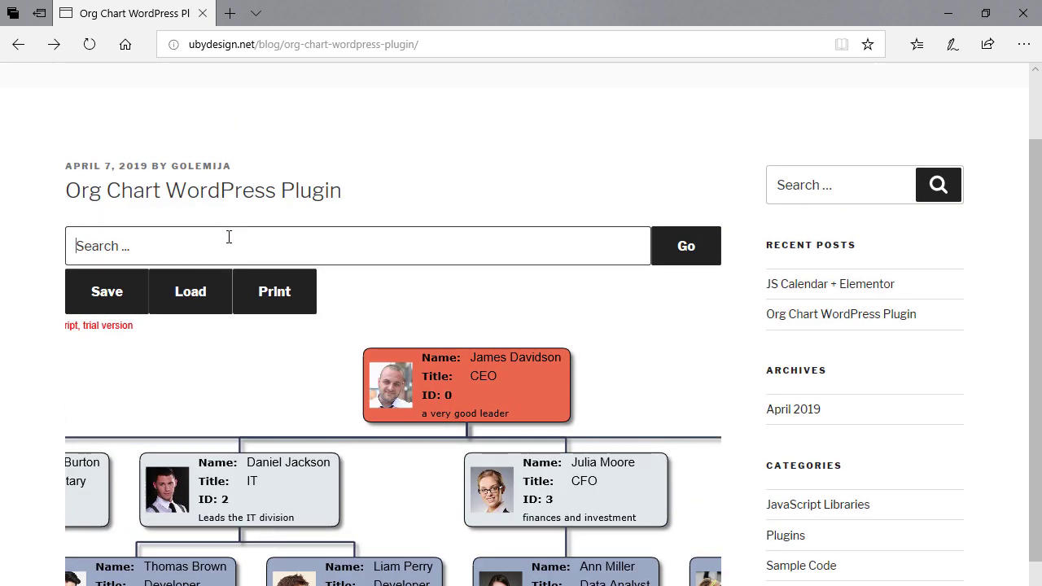
pyautogui.write('ann')
pyautogui.click(685, 246)
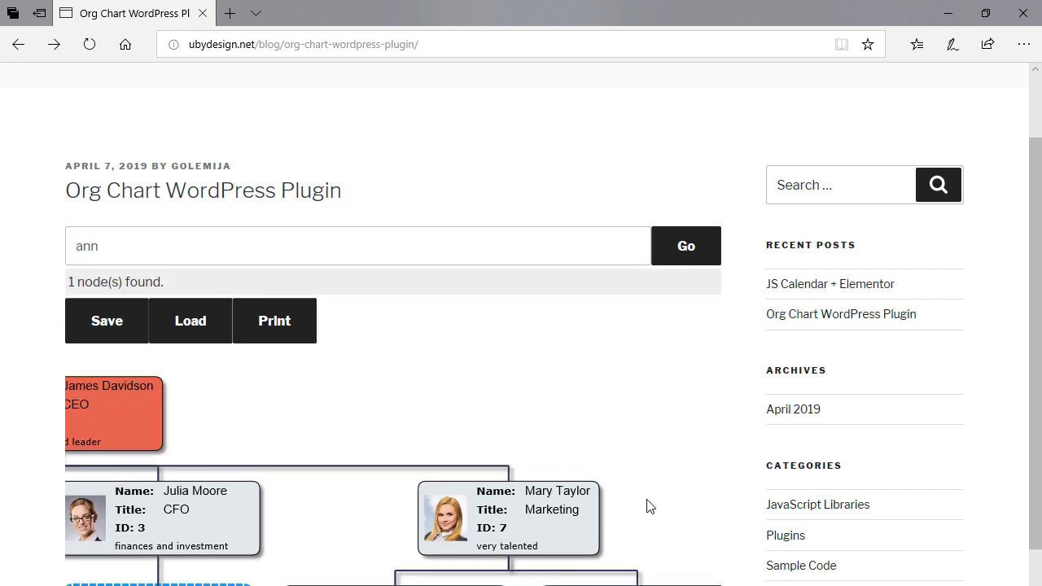
pyautogui.scroll(-3, 168, 414)
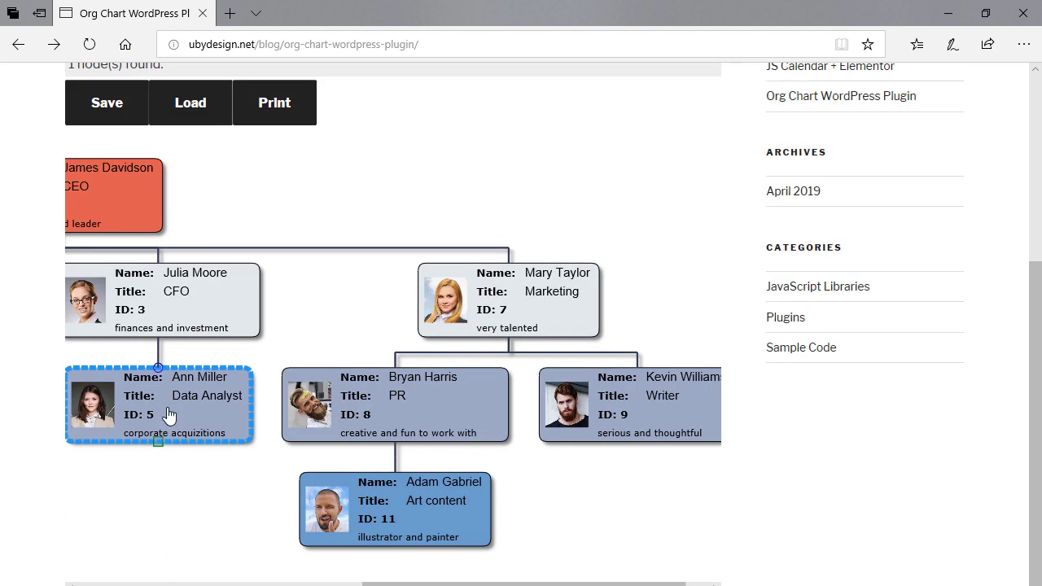
pyautogui.scroll(2, 316, 404)
pyautogui.moveTo(146, 137); pyautogui.dragTo(30, 138)
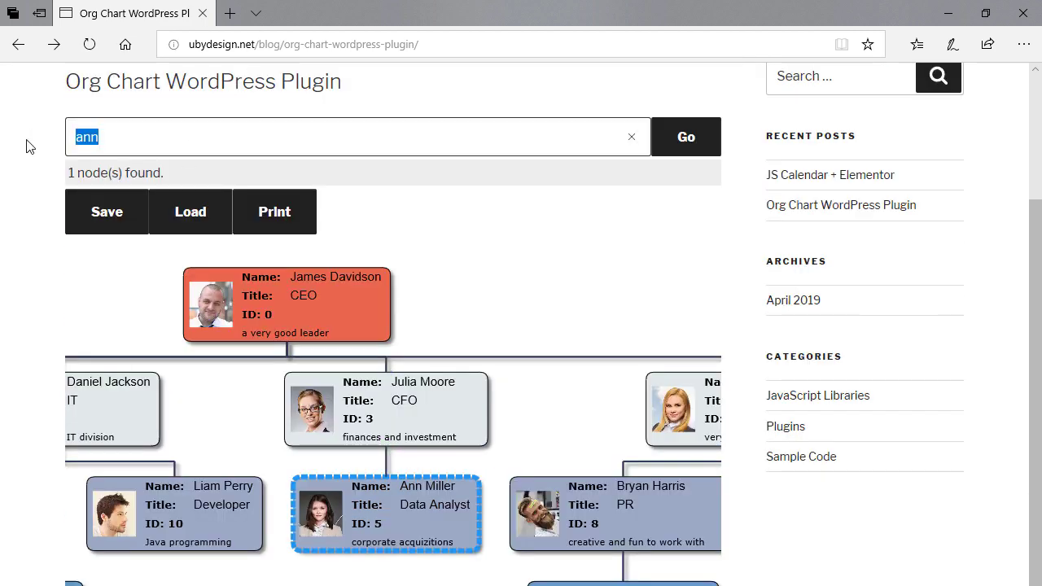
pyautogui.write('Developer')
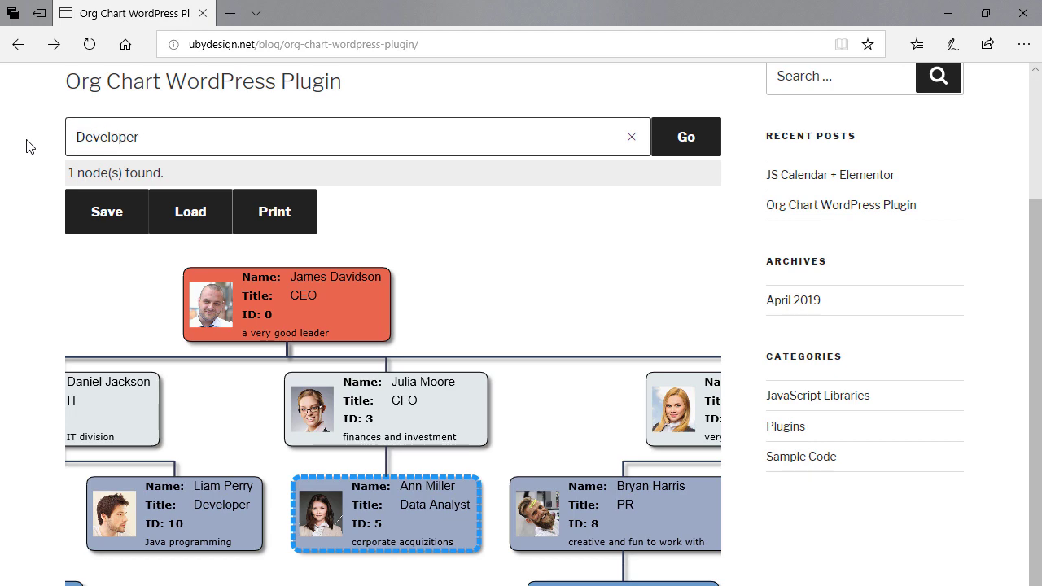
pyautogui.click(706, 140)
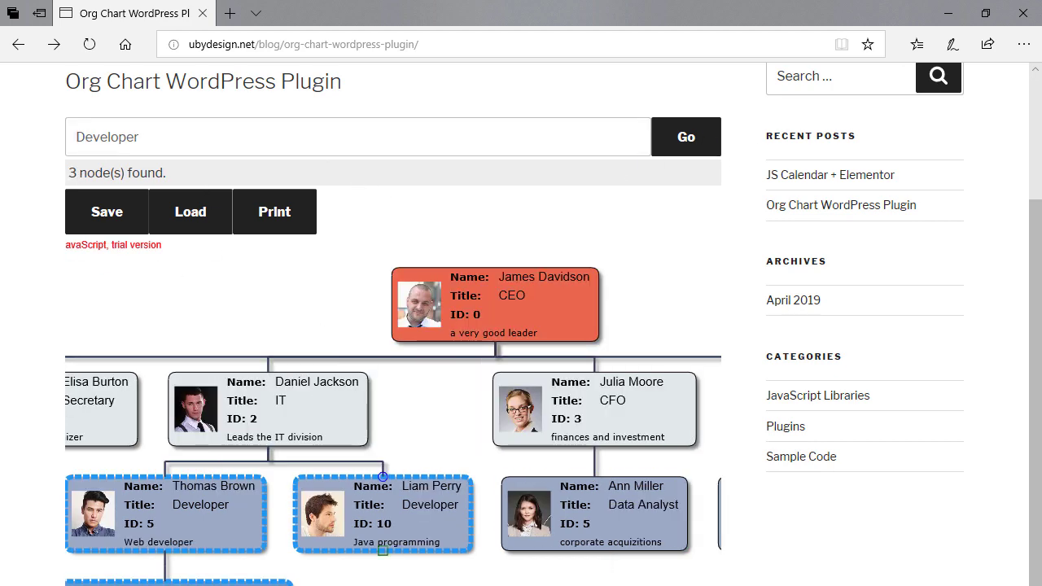
pyautogui.scroll(-3, 463, 565)
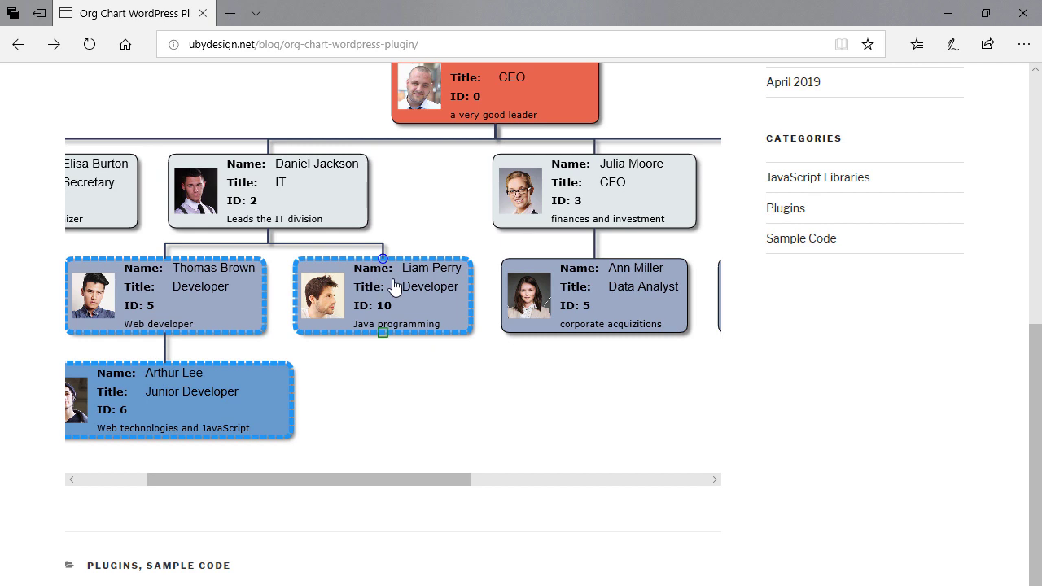
pyautogui.moveTo(210, 488); pyautogui.dragTo(155, 487)
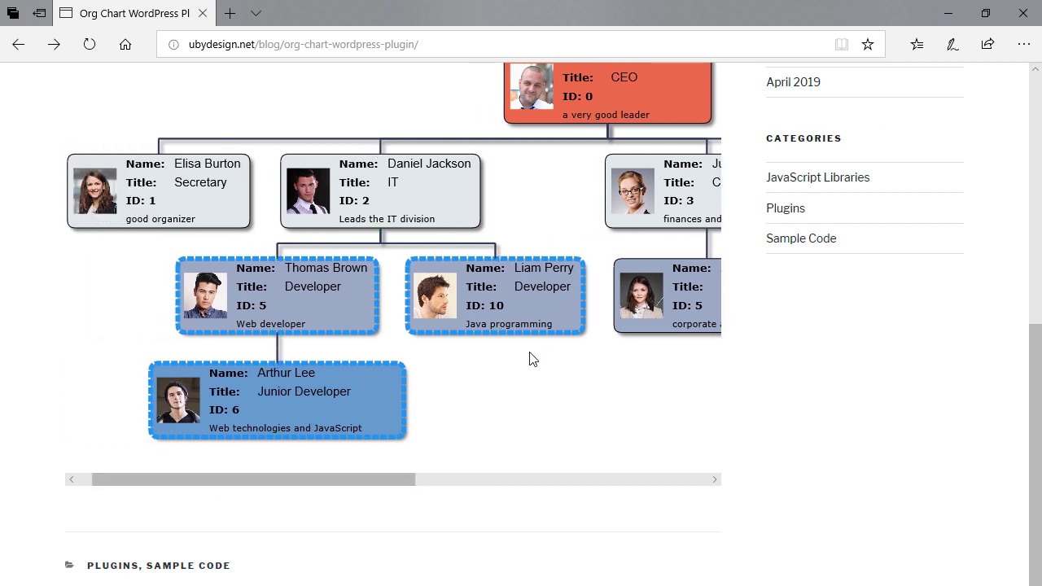
pyautogui.scroll(2, 483, 378)
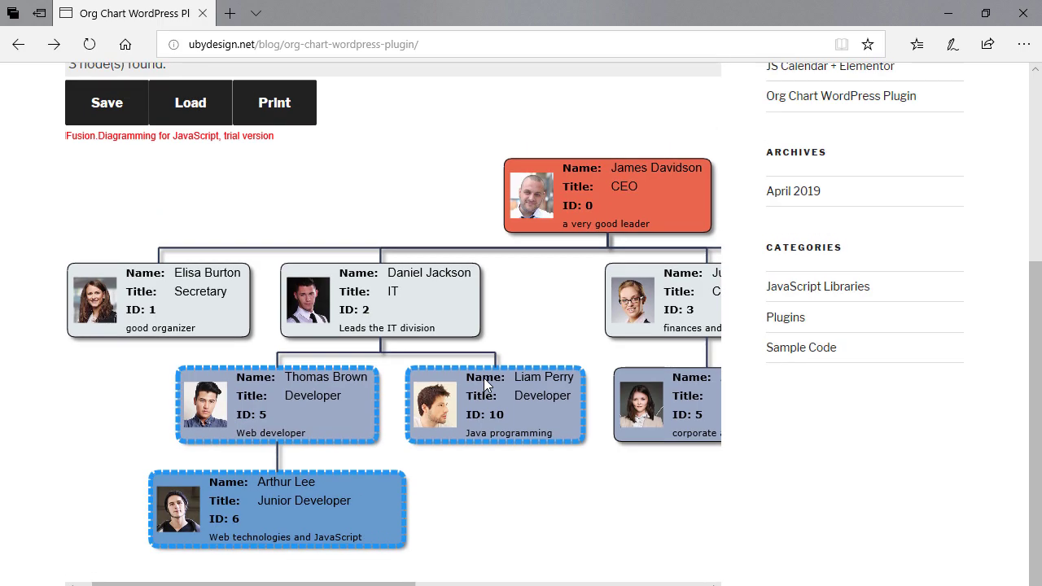
pyautogui.scroll(1, 484, 377)
pyautogui.scroll(-1, 484, 381)
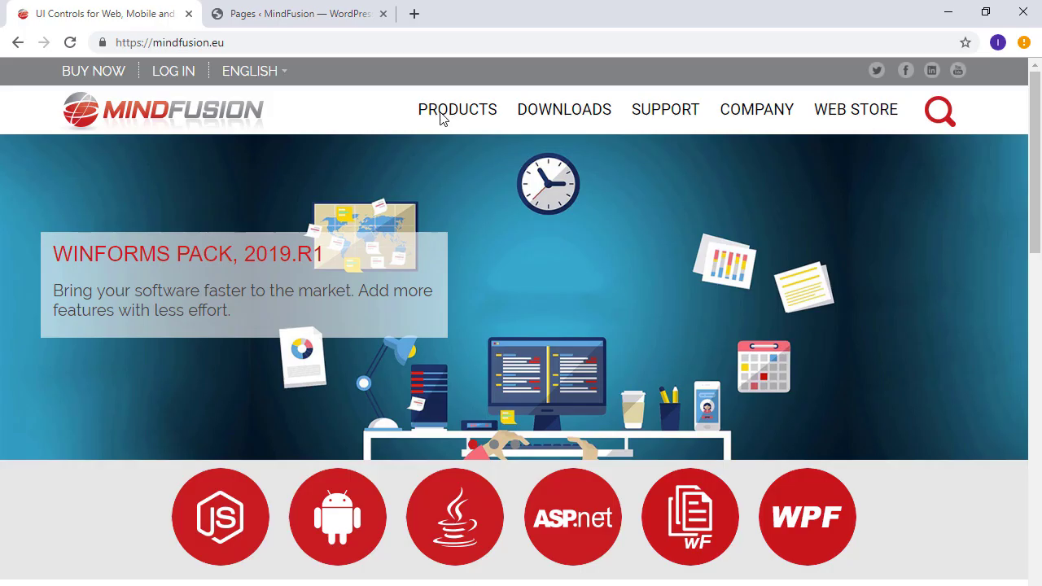
# Step: Open the Org Chart WordPress Plugin page and download org-chart.zip
pyautogui.moveTo(440, 112)
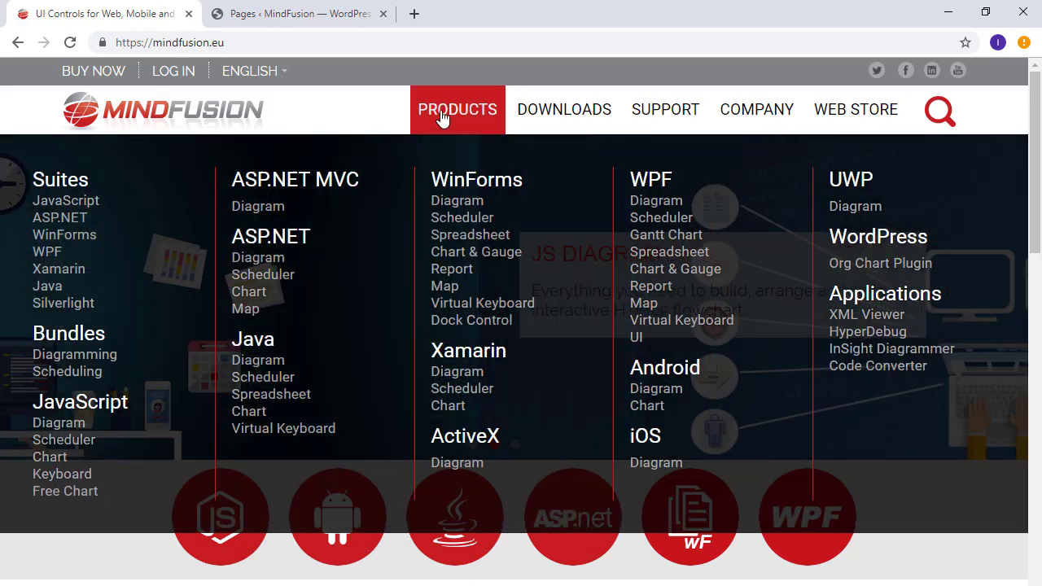
pyautogui.click(877, 264)
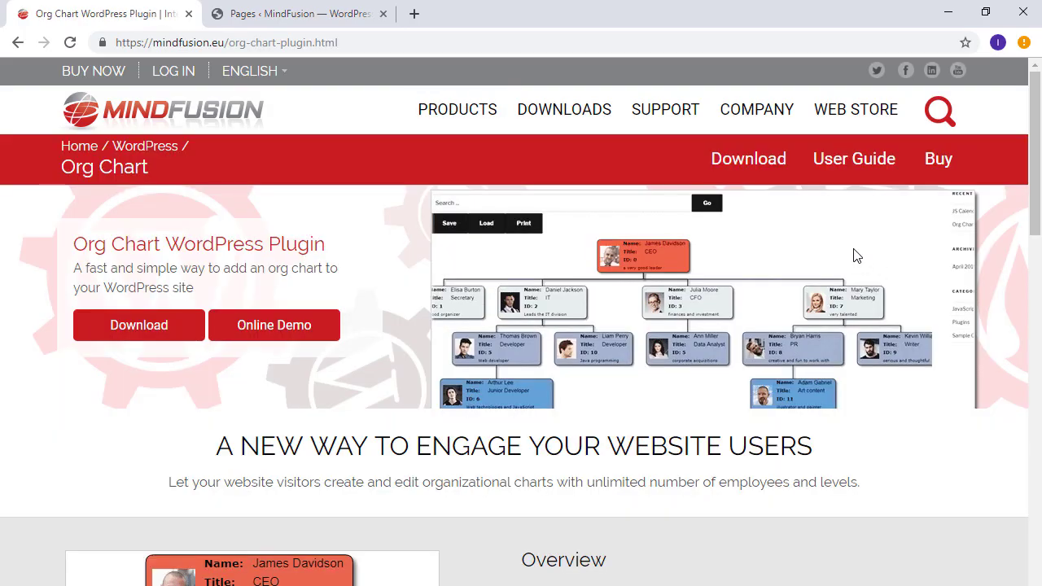
pyautogui.click(772, 162)
# Step: Select org-chart.zip in File Explorer and copy the Downloads folder path
pyautogui.hotkey('alt', 'Tab')
pyautogui.click(506, 213)
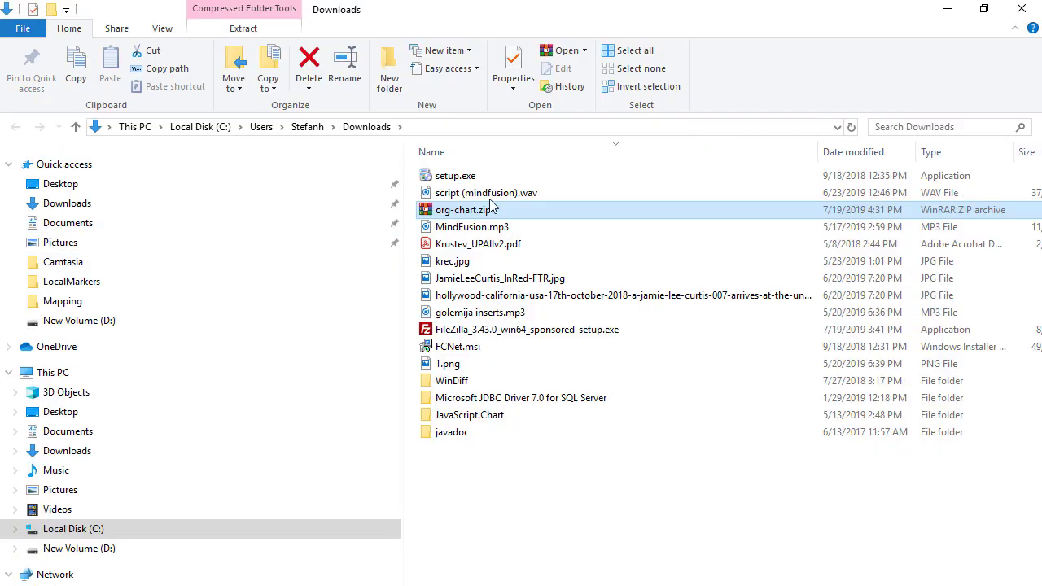
pyautogui.click(481, 127)
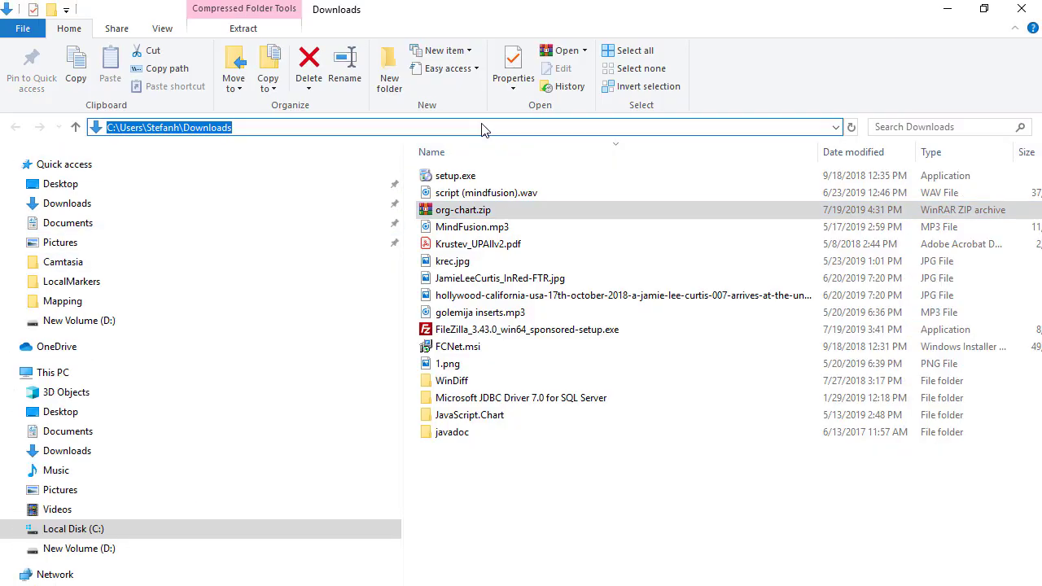
pyautogui.hotkey('alt', 'Tab')
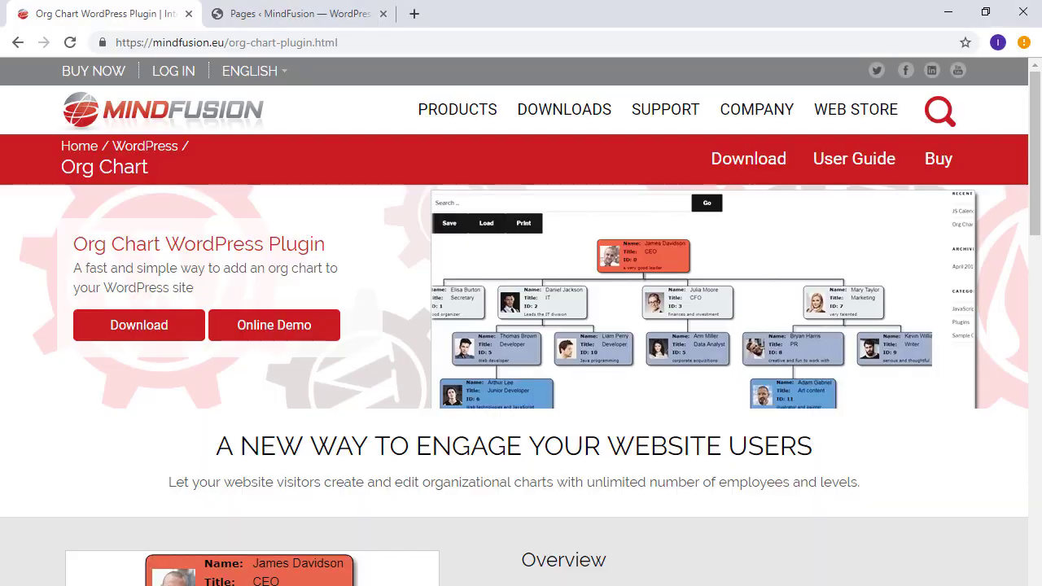
# Step: Go to Plugins > Add New > Upload Plugin in the WordPress admin
pyautogui.click(355, 19)
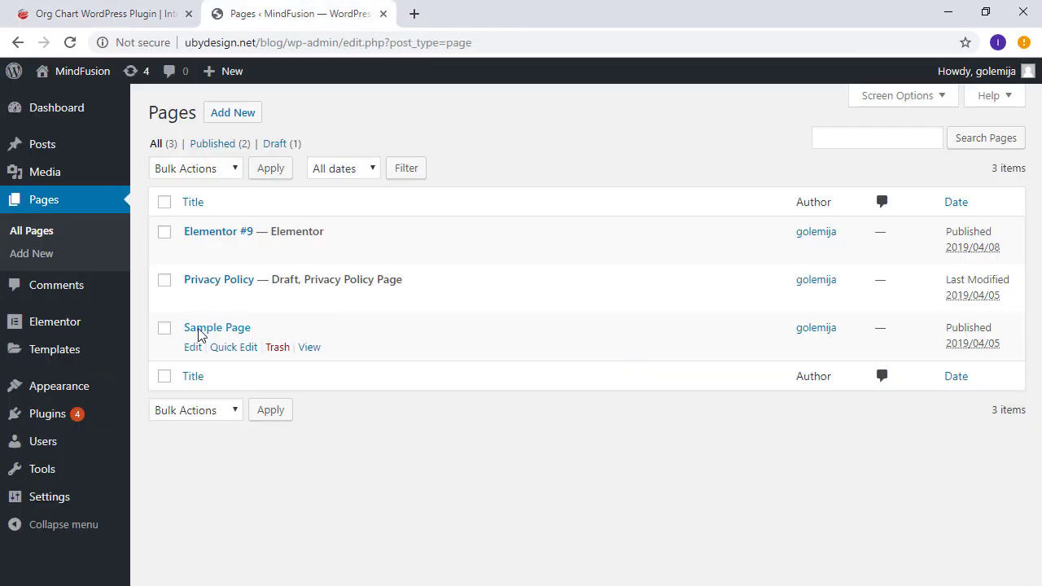
pyautogui.moveTo(30, 506)
pyautogui.click(47, 415)
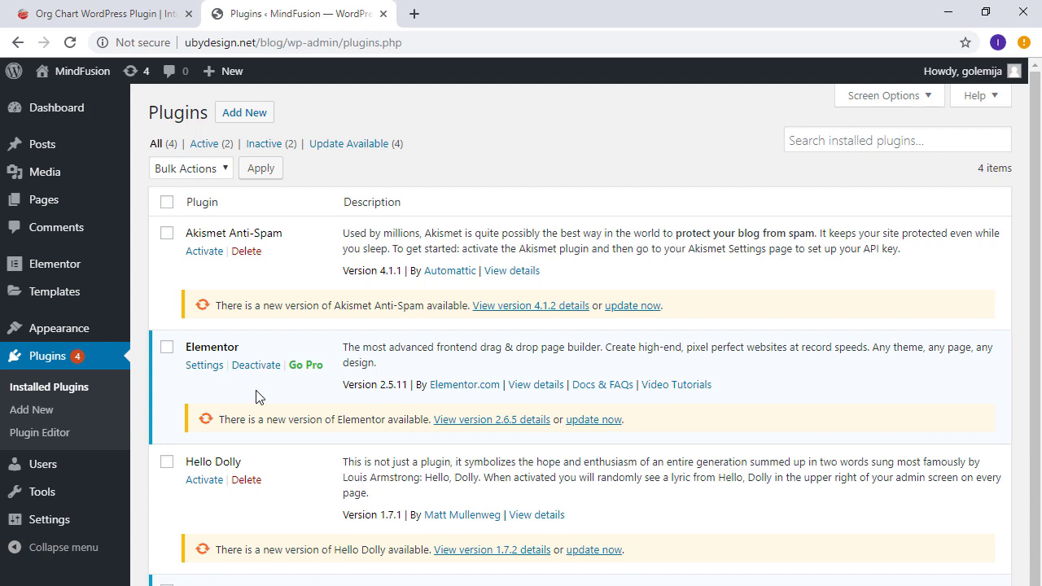
pyautogui.click(226, 121)
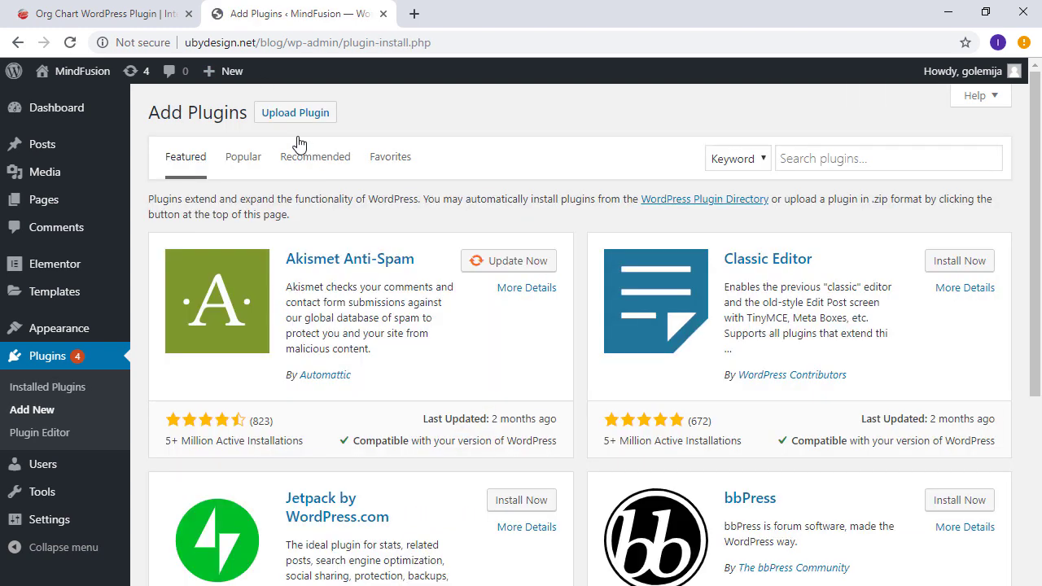
pyautogui.click(280, 114)
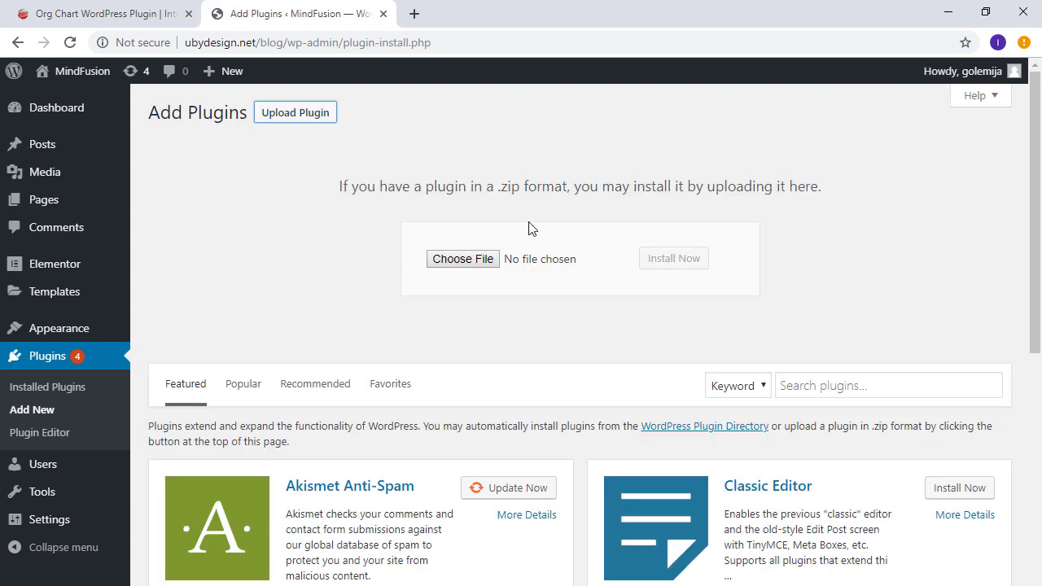
# Step: Choose Downloads\org-chart.zip as the upload file and install it
pyautogui.click(457, 260)
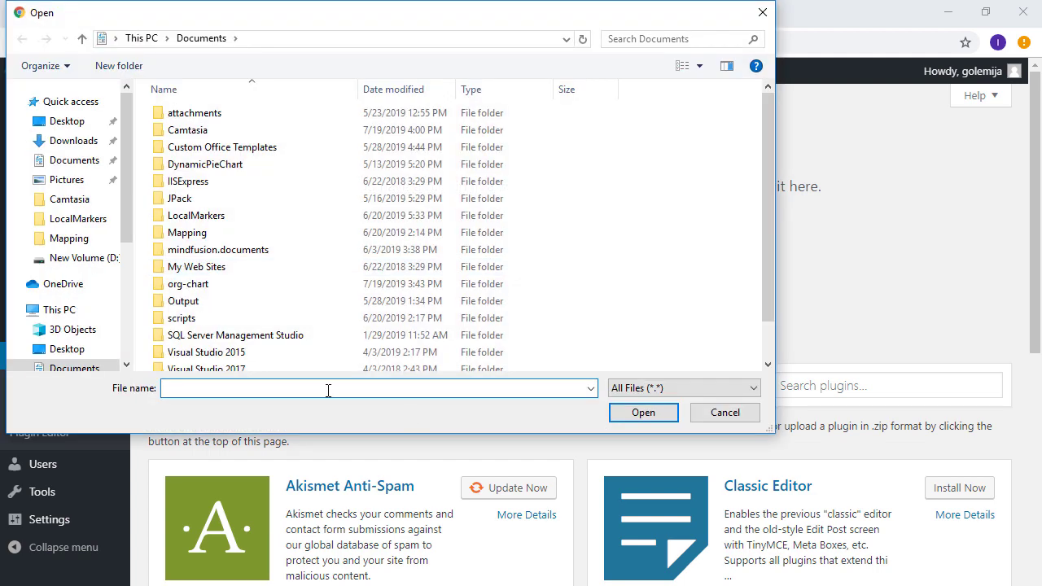
pyautogui.write('C:\\Users\\Dalibor\\Downloads')
pyautogui.press('Return')
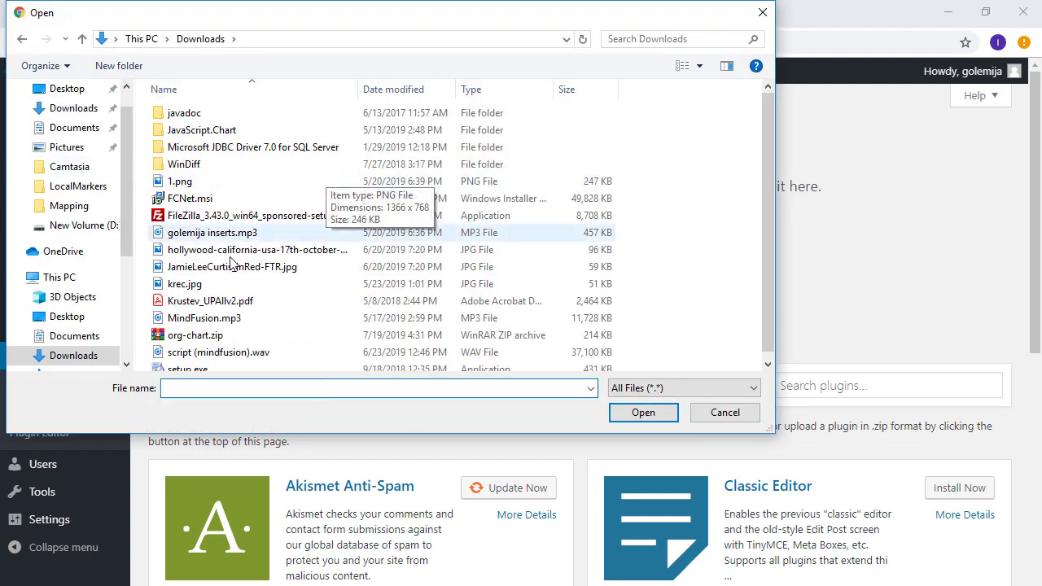
pyautogui.doubleClick(199, 334)
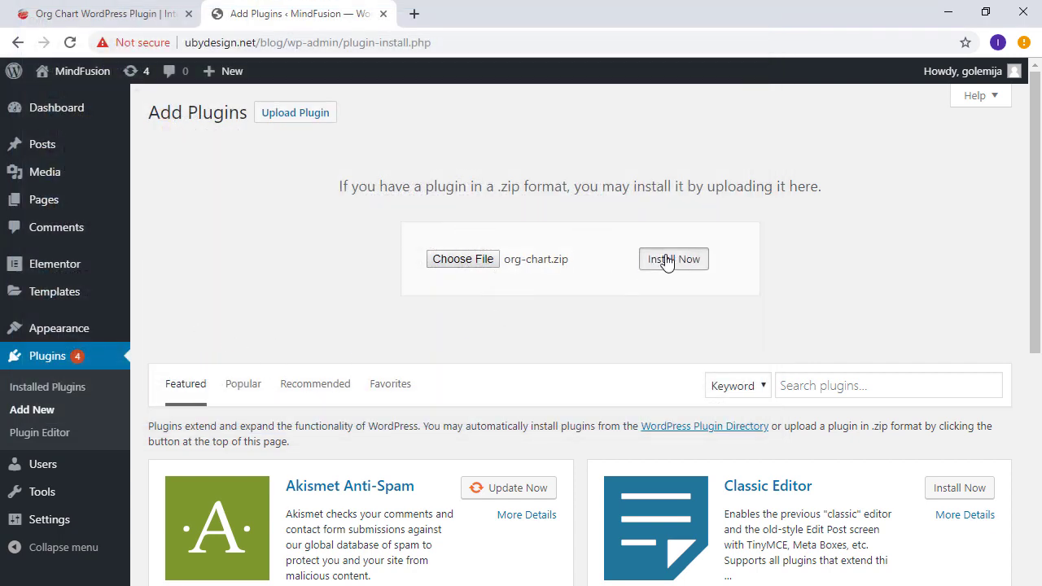
pyautogui.click(665, 259)
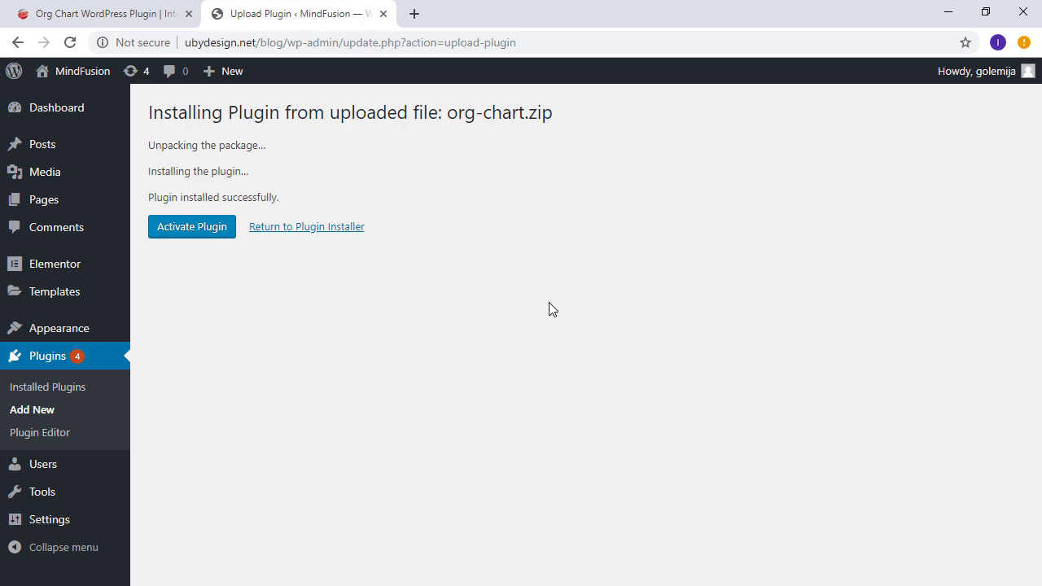
# Step: Activate the org chart plugin and open its MindFusion Org Chart settings page
pyautogui.click(170, 230)
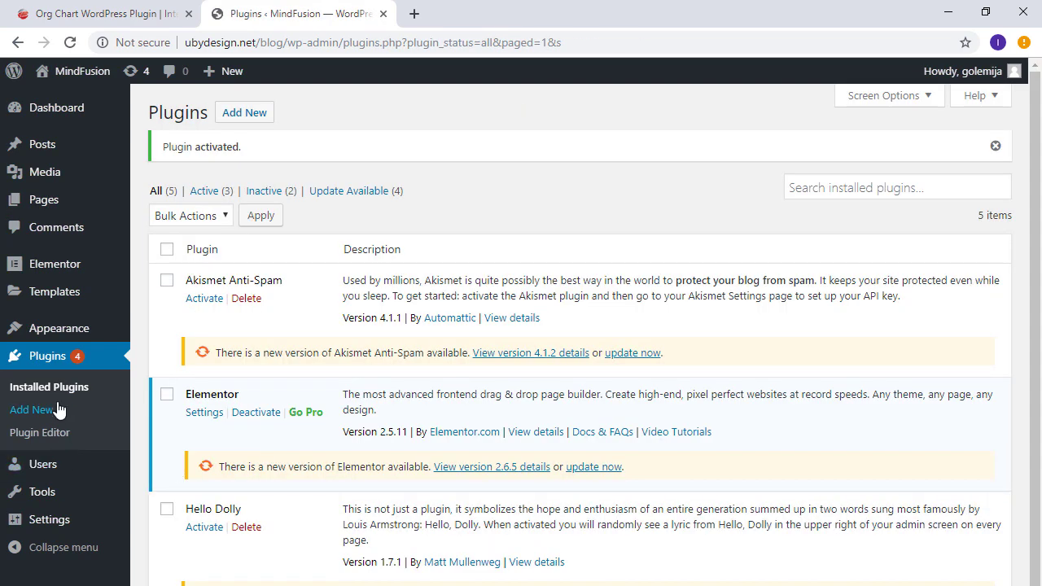
pyautogui.click(57, 389)
pyautogui.scroll(-2, 308, 335)
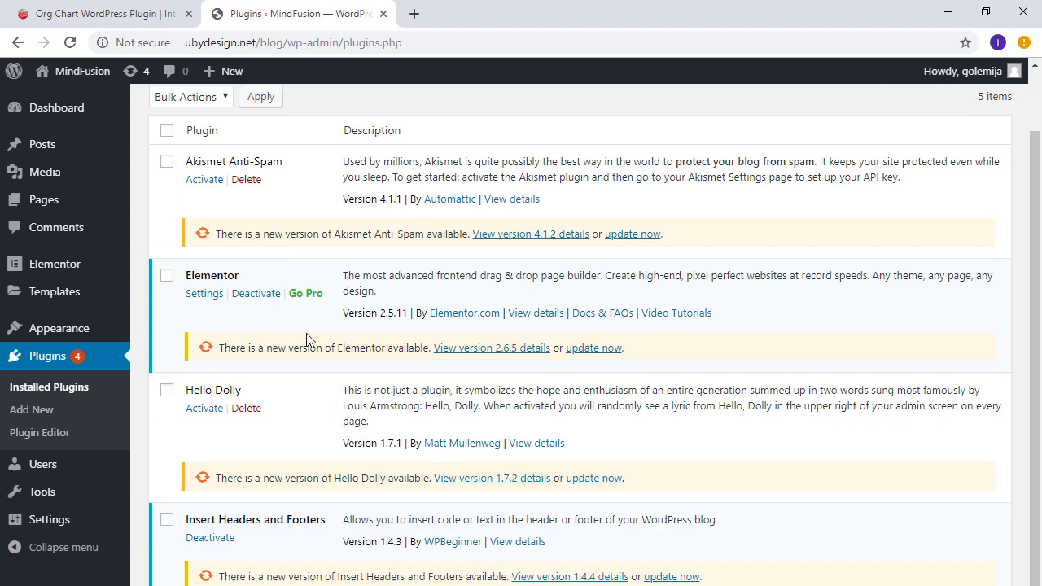
pyautogui.click(224, 582)
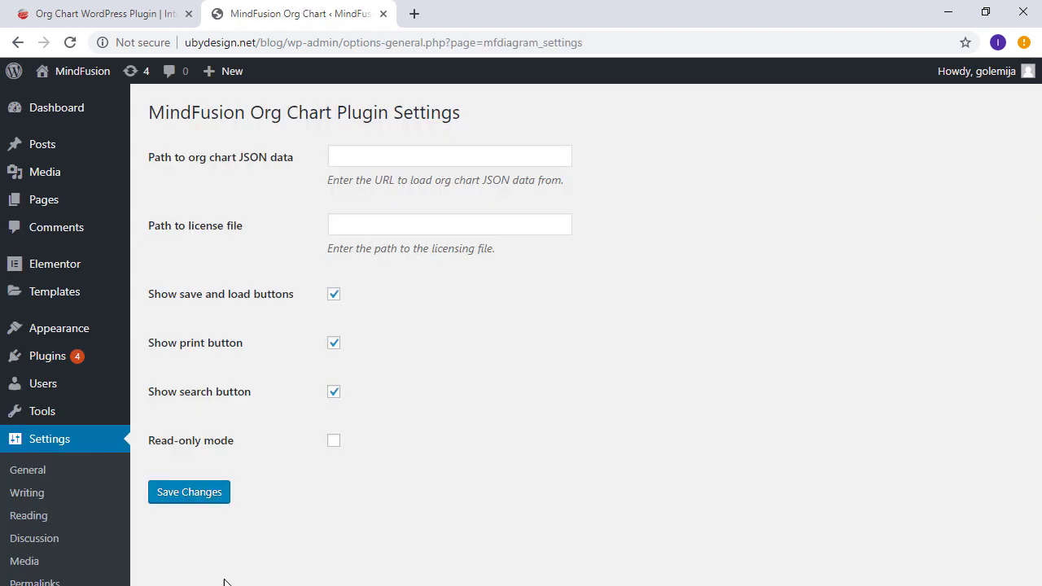
# Step: Inspect the empty JSON data path and license file path fields
pyautogui.click(418, 157)
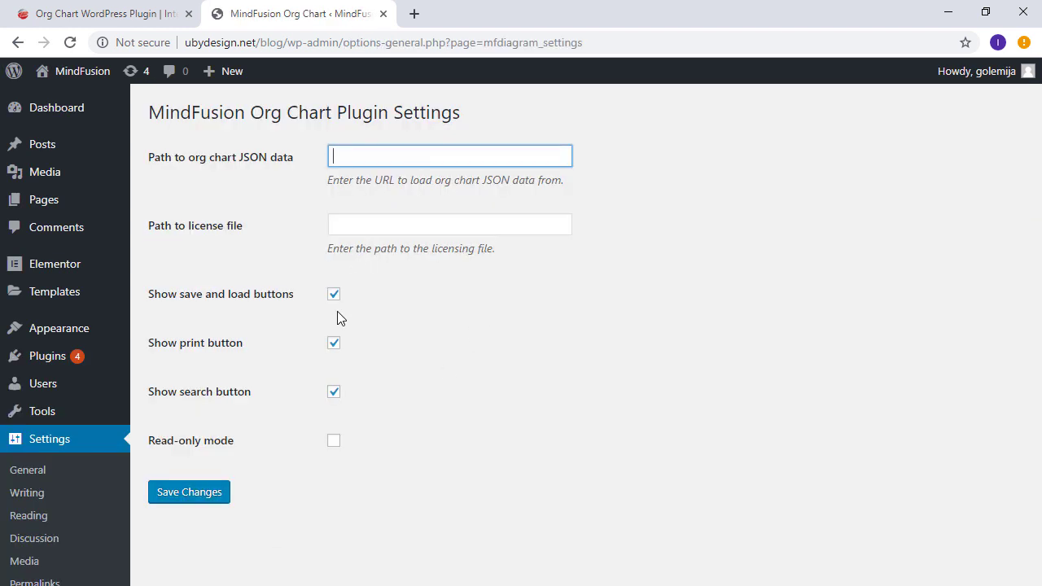
pyautogui.click(377, 220)
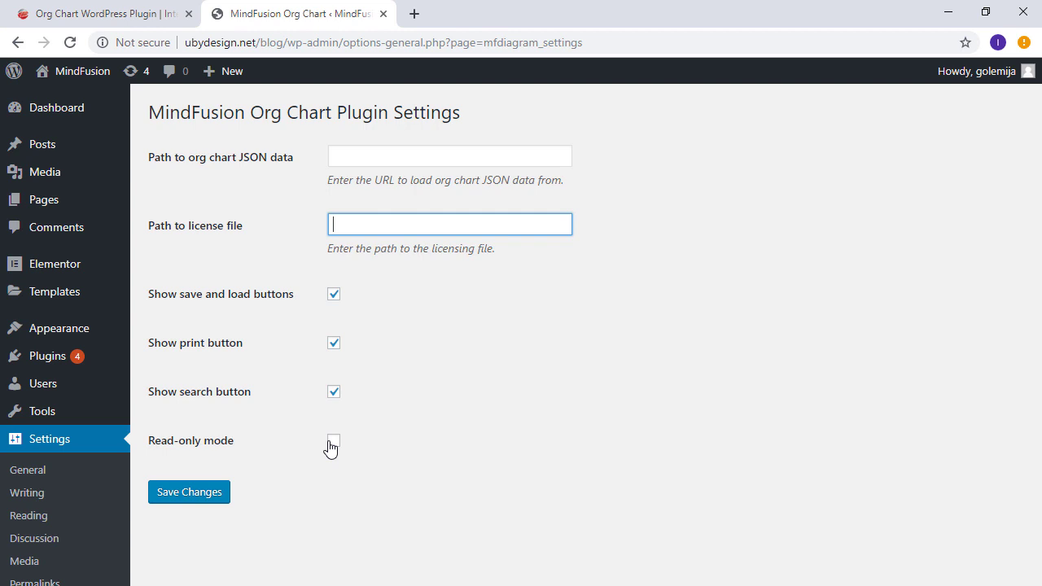
pyautogui.moveTo(57, 144)
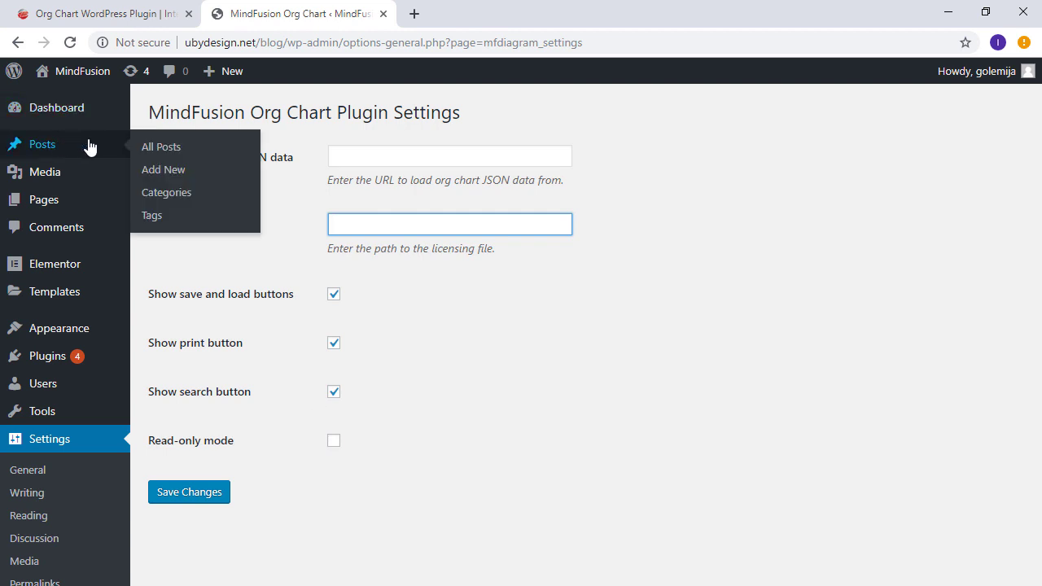
# Step: Create and publish a new post titled 'Org Chart'
pyautogui.click(163, 171)
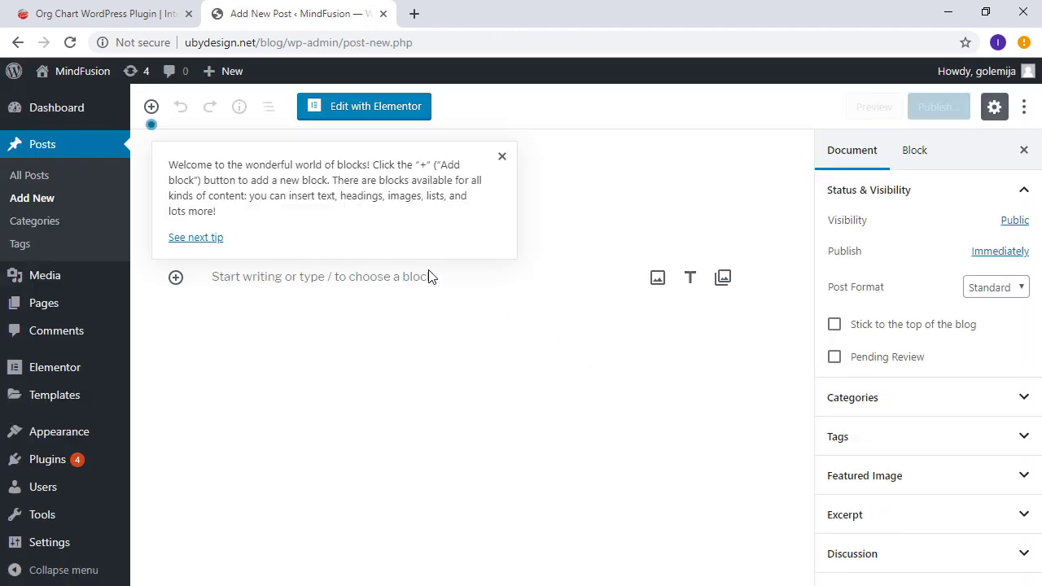
pyautogui.click(502, 159)
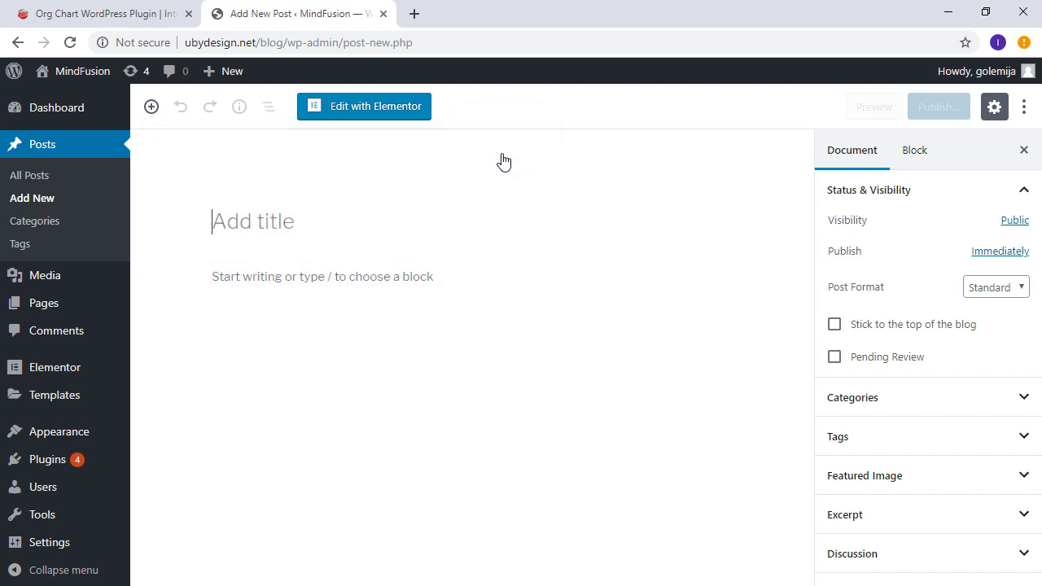
pyautogui.click(312, 224)
pyautogui.write('Org Chart')
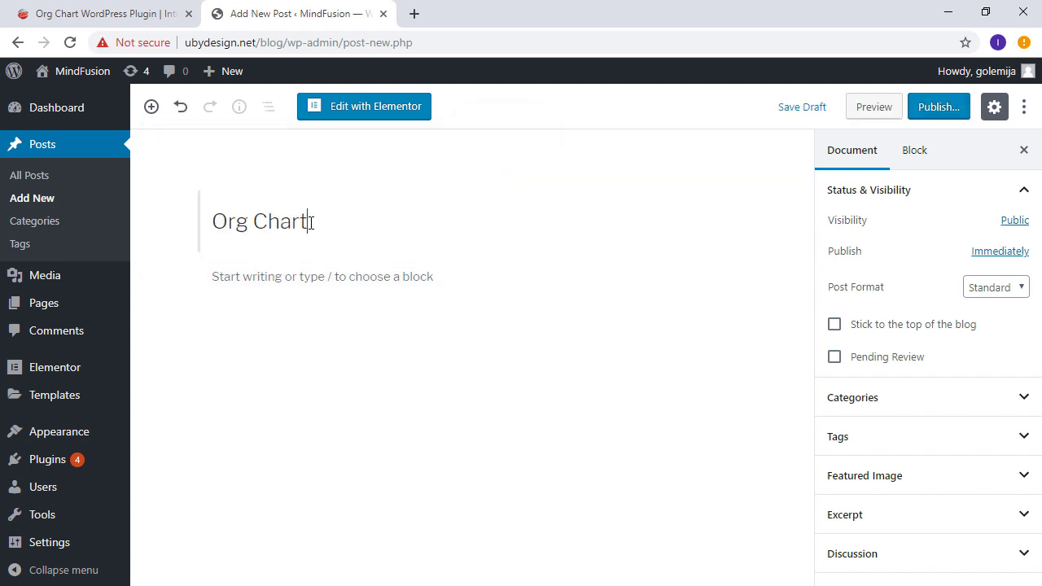
pyautogui.click(261, 276)
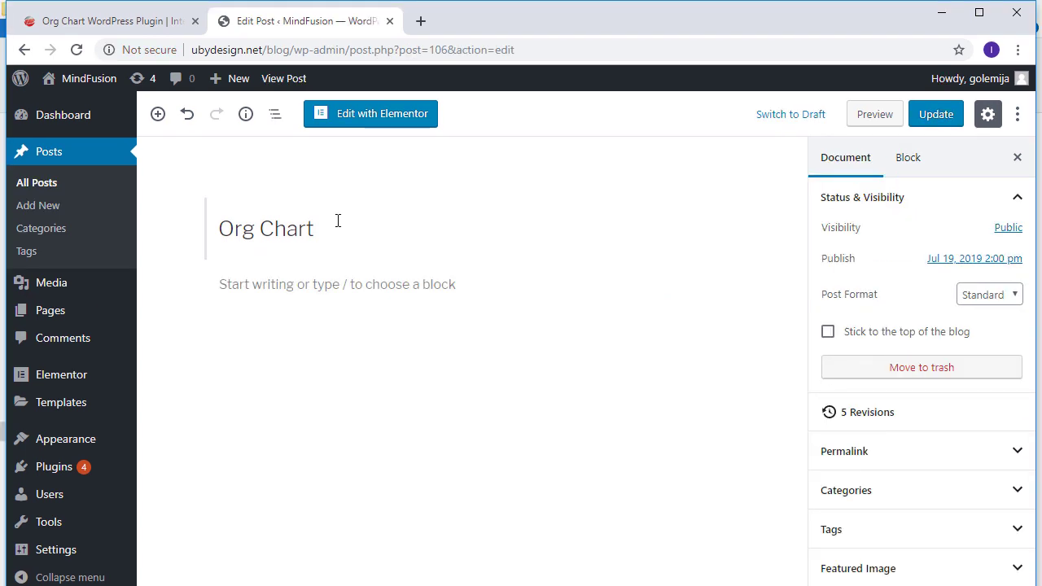
pyautogui.click(93, 23)
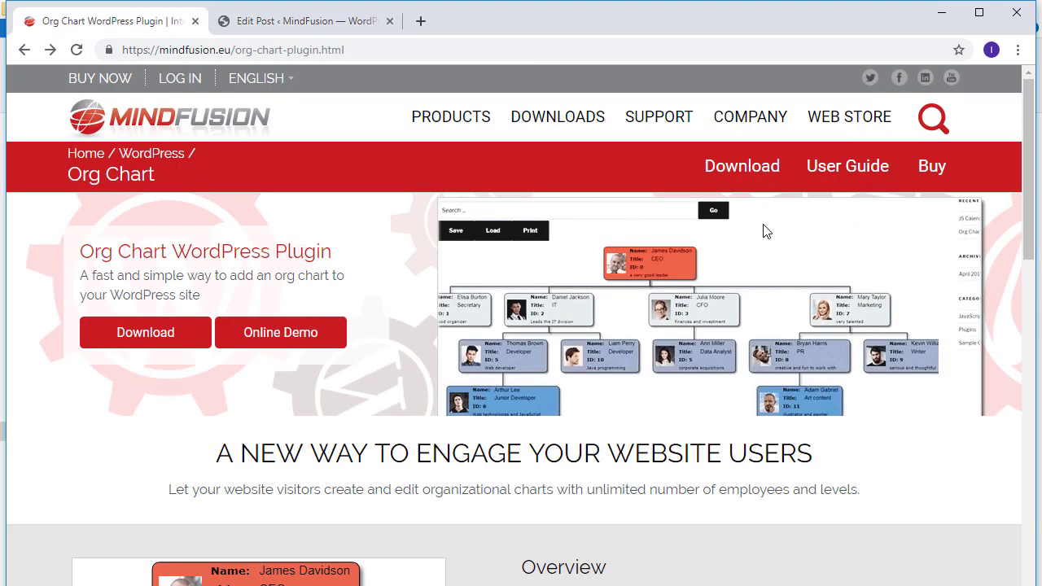
# Step: Open the plugin's User Guide and select the [mindfusion_org_chart] shortcode under How to Use
pyautogui.click(835, 189)
pyautogui.scroll(-4, 774, 454)
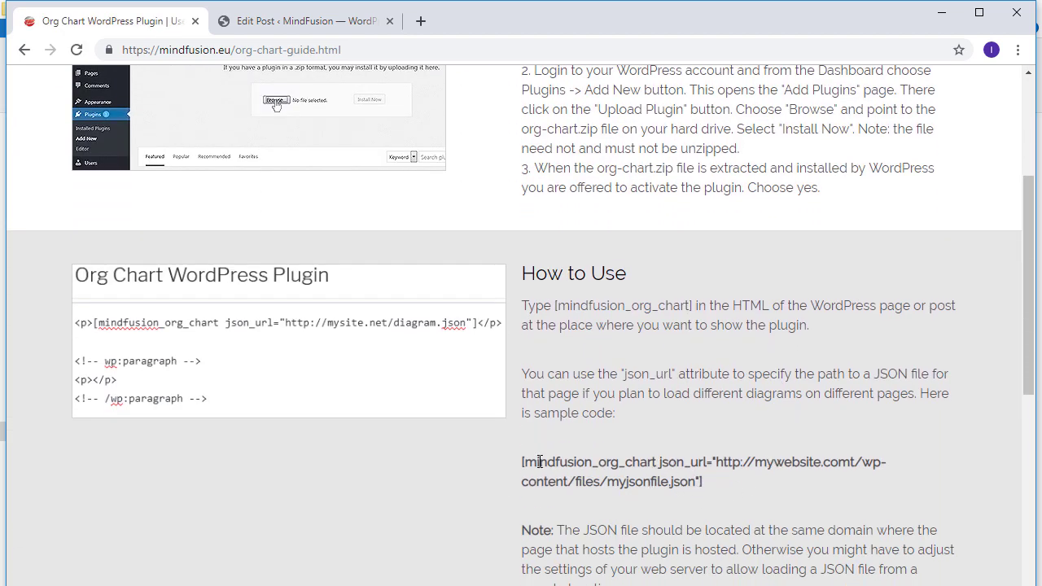
pyautogui.moveTo(541, 461); pyautogui.dragTo(658, 465)
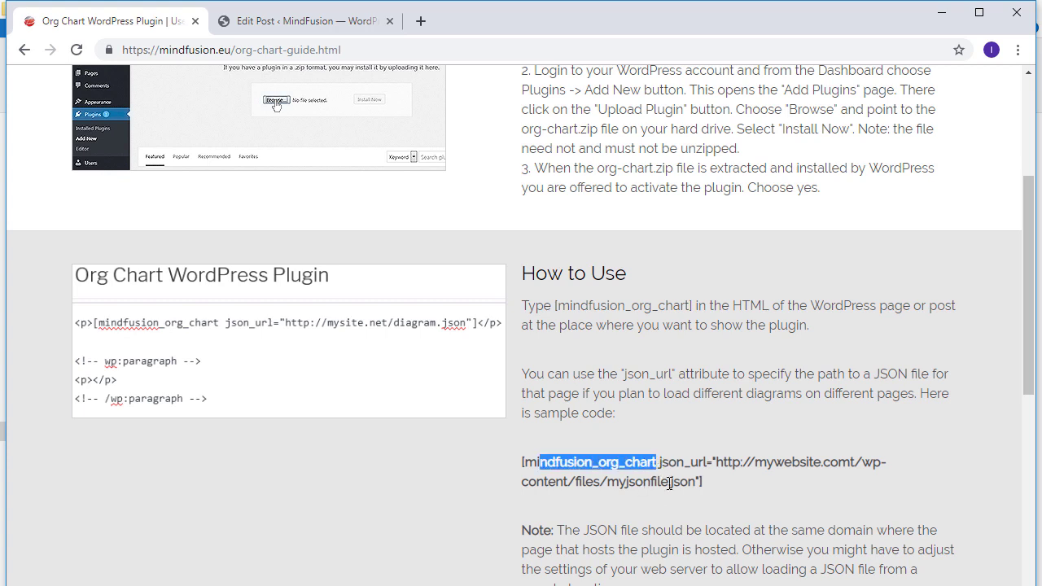
# Step: Enter the [mindfusion_org_chart] shortcode in the Org Chart post body and update the post
pyautogui.click(354, 27)
pyautogui.click(256, 293)
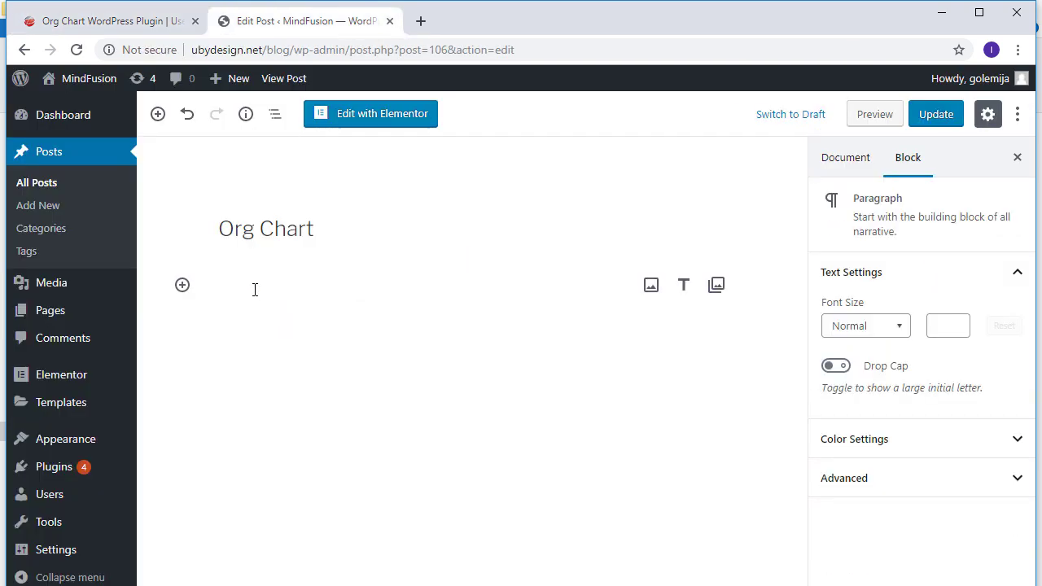
pyautogui.write('[mindfusion_org_chart')
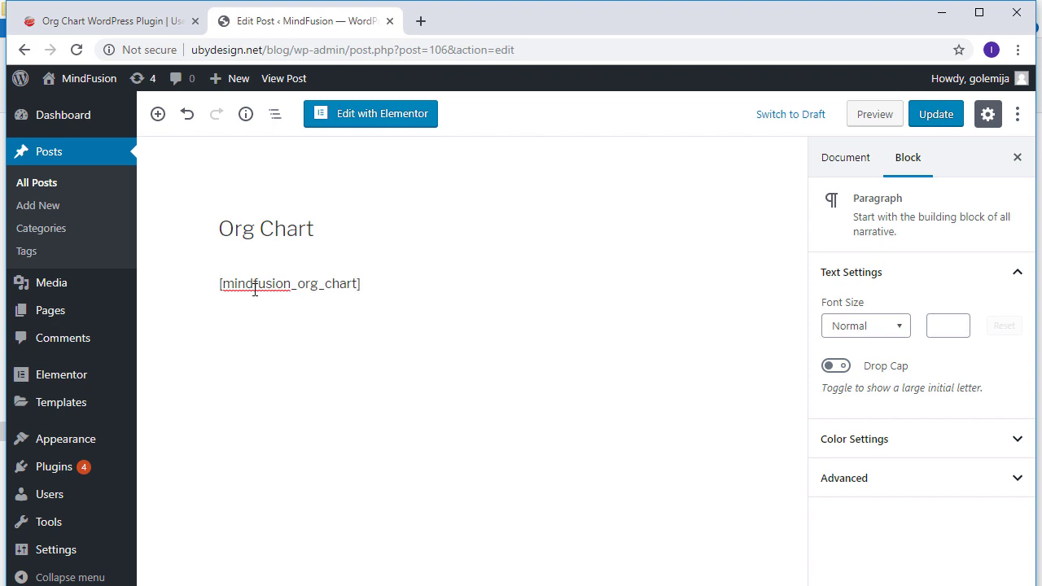
pyautogui.click(254, 291)
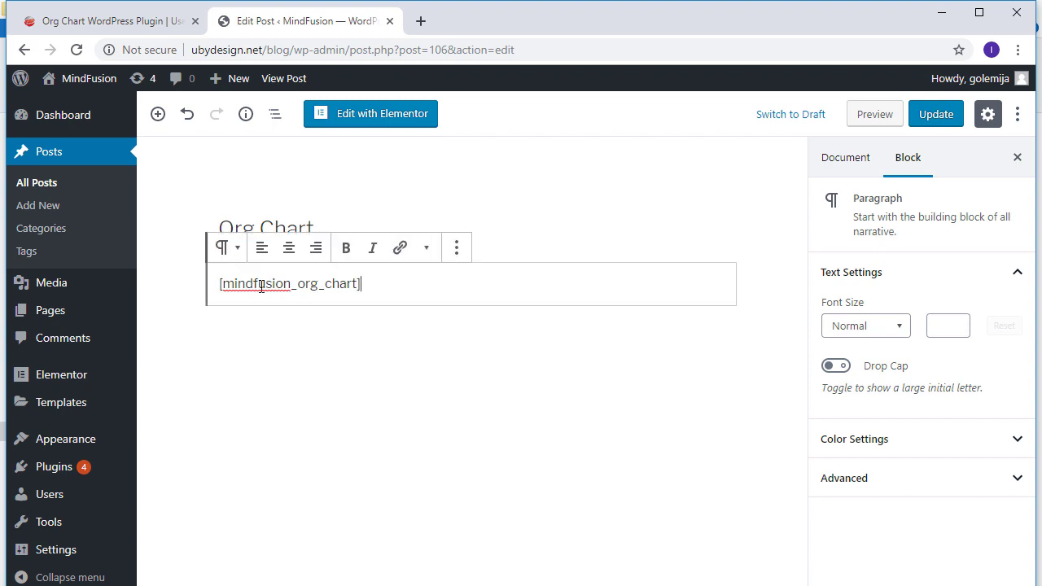
pyautogui.click(940, 115)
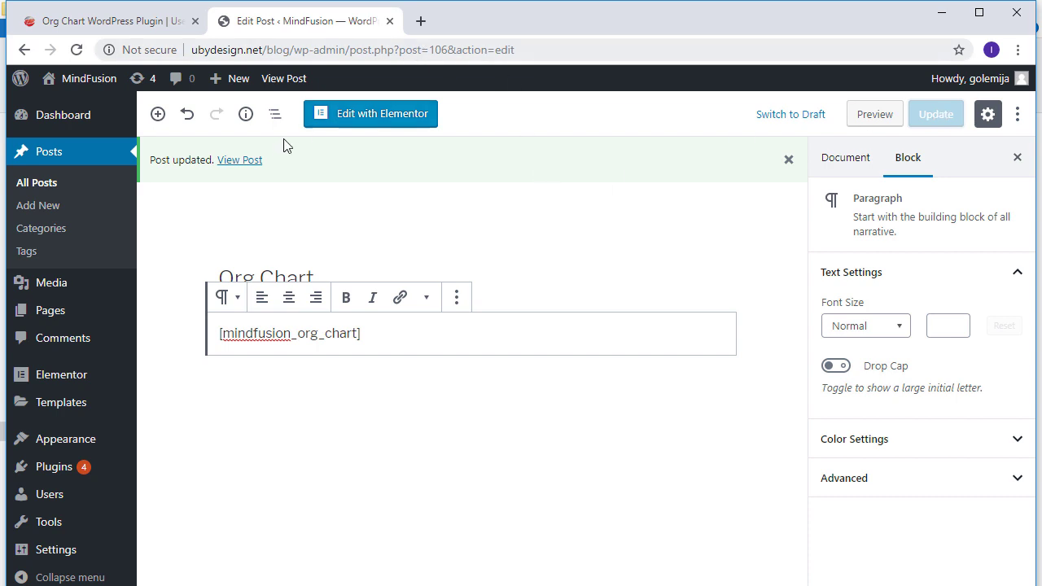
# Step: Open the published Org Chart post and add child node ID 2 under the red root node
pyautogui.click(240, 160)
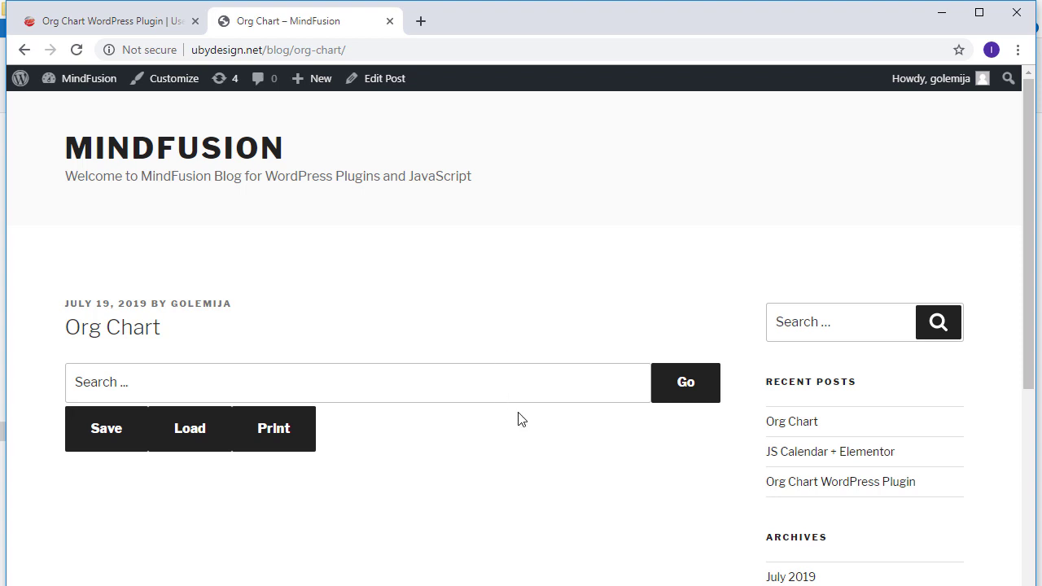
pyautogui.scroll(-2, 162, 562)
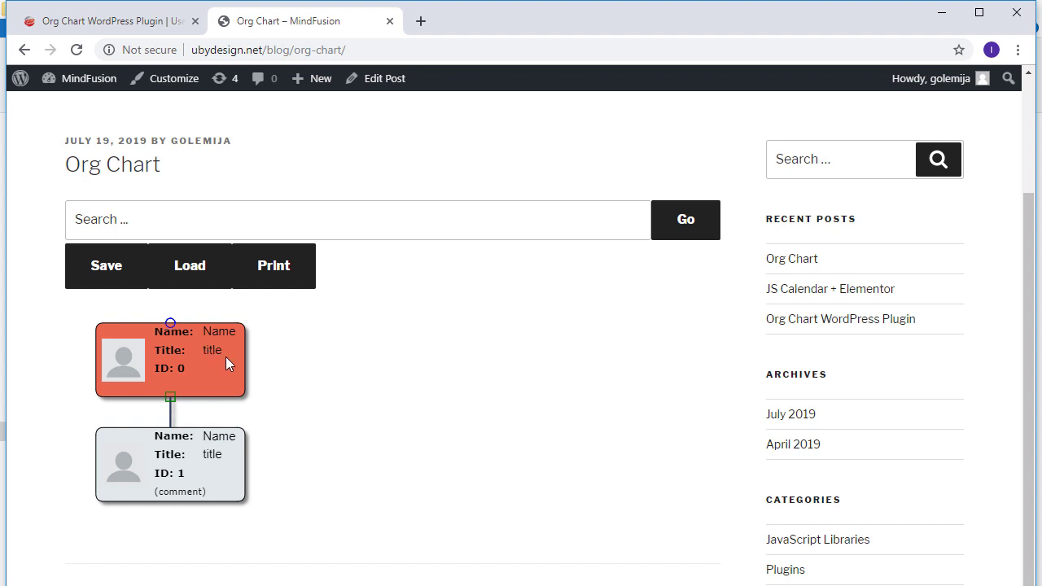
pyautogui.rightClick(283, 363)
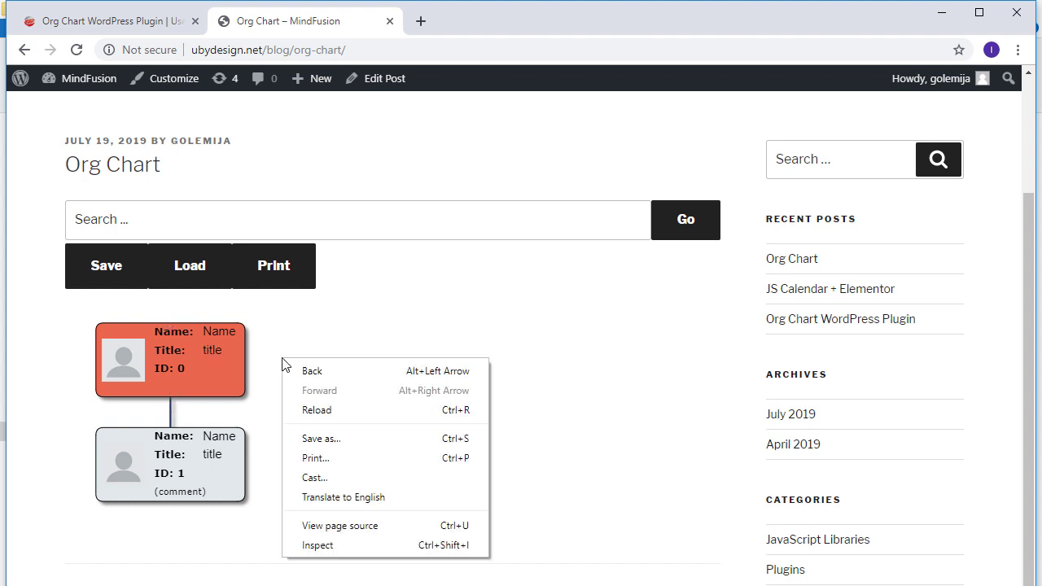
pyautogui.rightClick(324, 332)
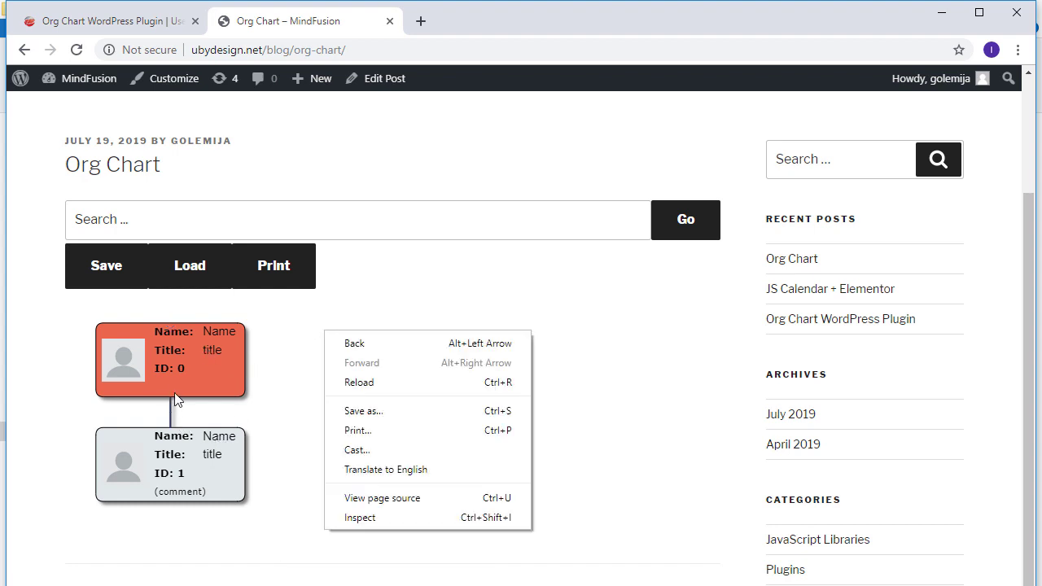
pyautogui.click(177, 372)
pyautogui.click(177, 372)
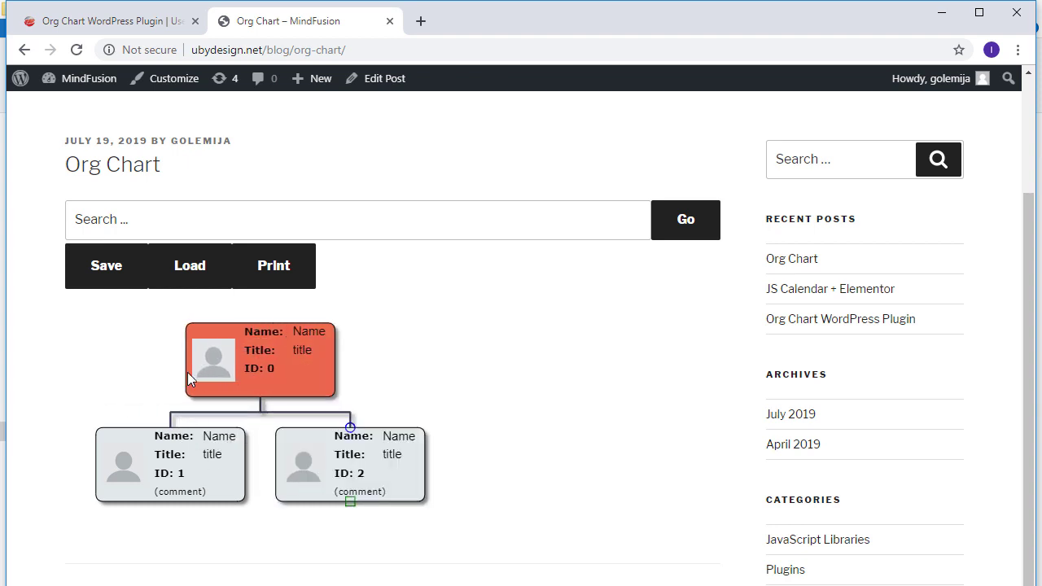
# Step: Add child node ID 3 under node ID 2
pyautogui.scroll(-1, 243, 379)
pyautogui.scroll(-1, 243, 379)
pyautogui.click(341, 373)
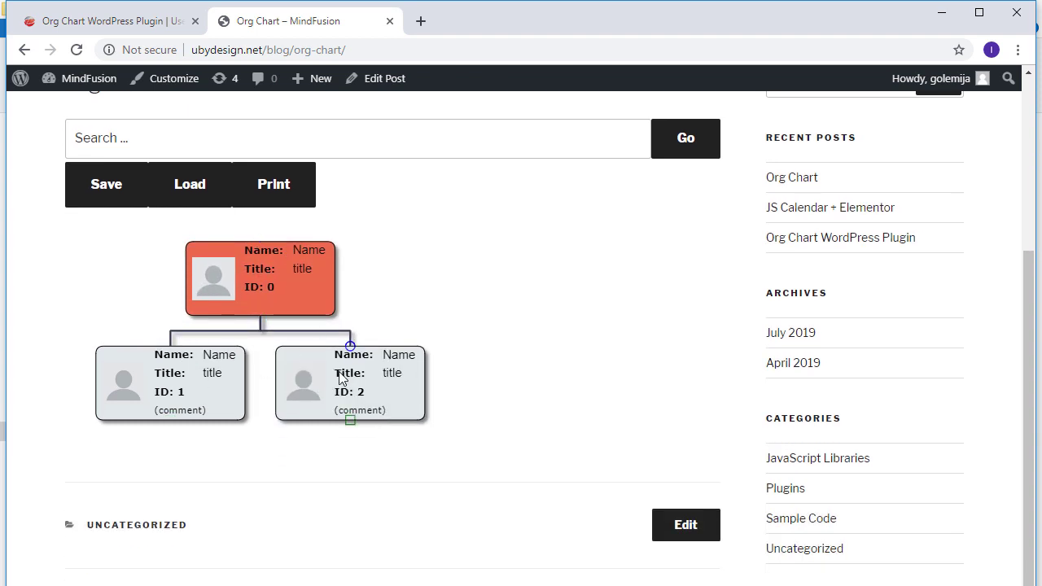
pyautogui.click(340, 372)
pyautogui.scroll(-1, 363, 356)
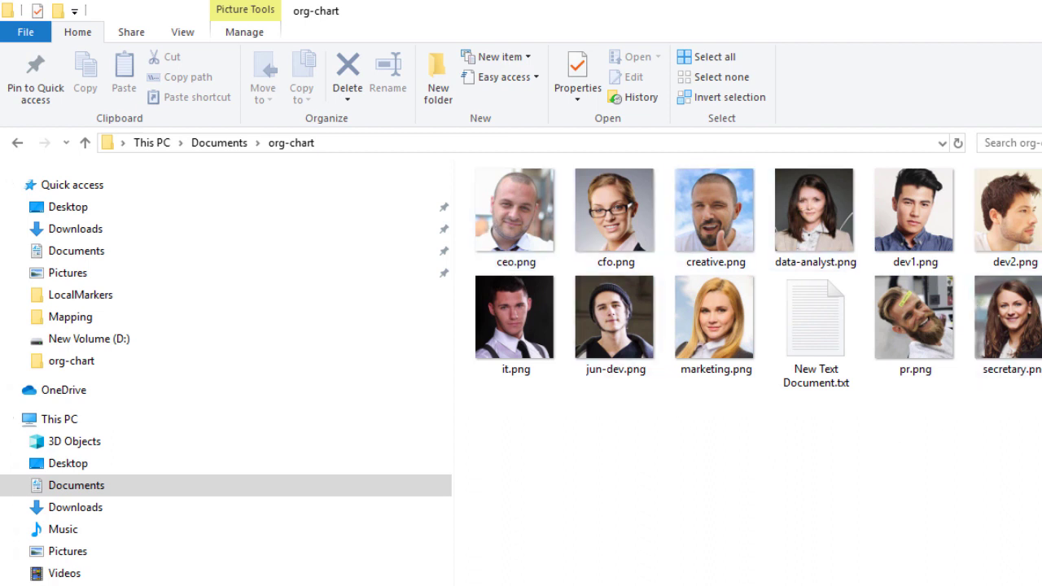
# Step: Select ceo.png in the org-chart folder, then return to the Chrome window
pyautogui.click(533, 240)
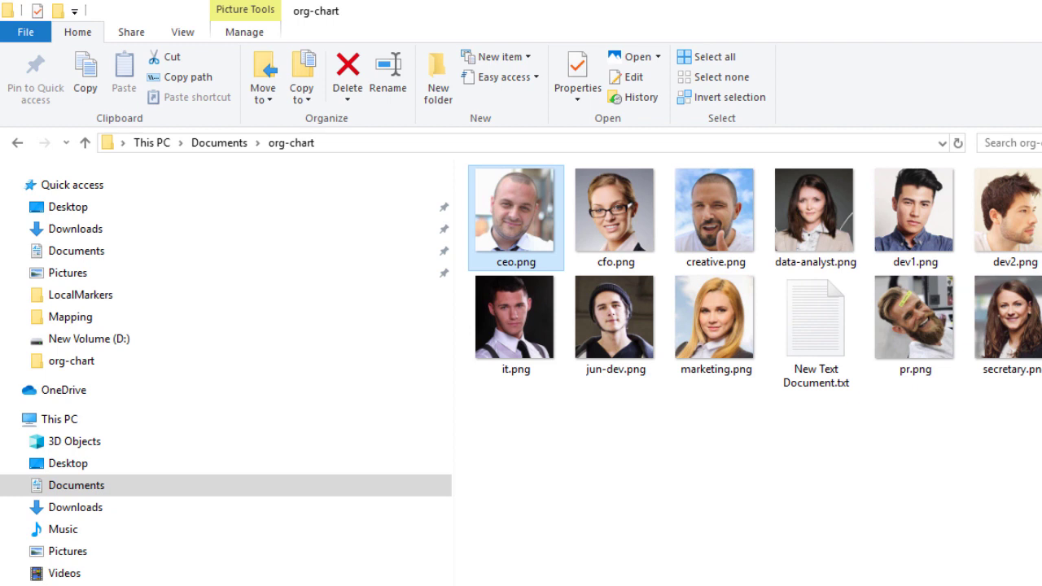
pyautogui.hotkey('alt', 'Tab')
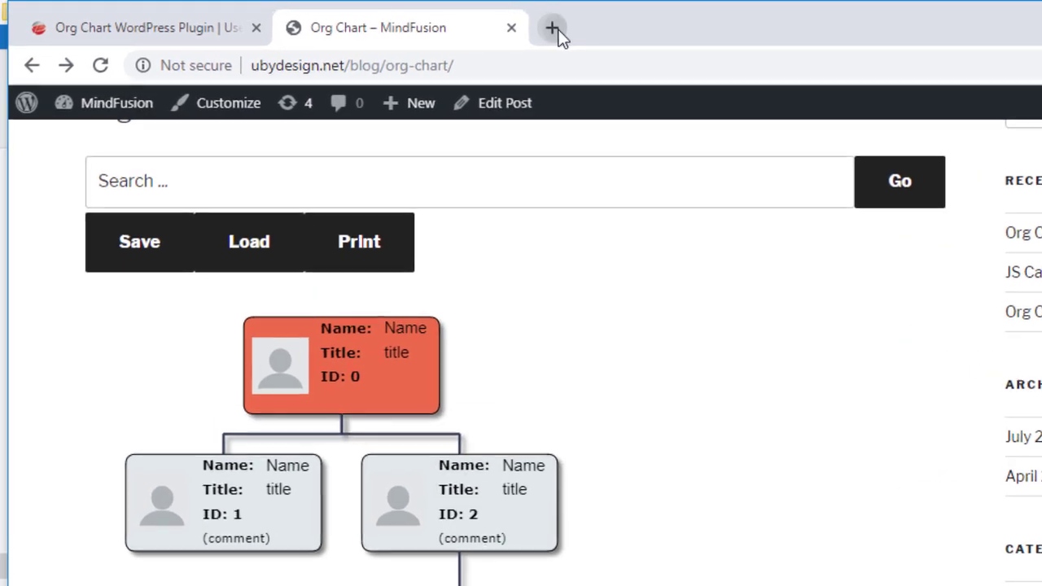
# Step: Load ubydesign.net/blog/wp-content/images/ceo.png in a new tab and select its full address
pyautogui.click(551, 29)
pyautogui.write('uby')
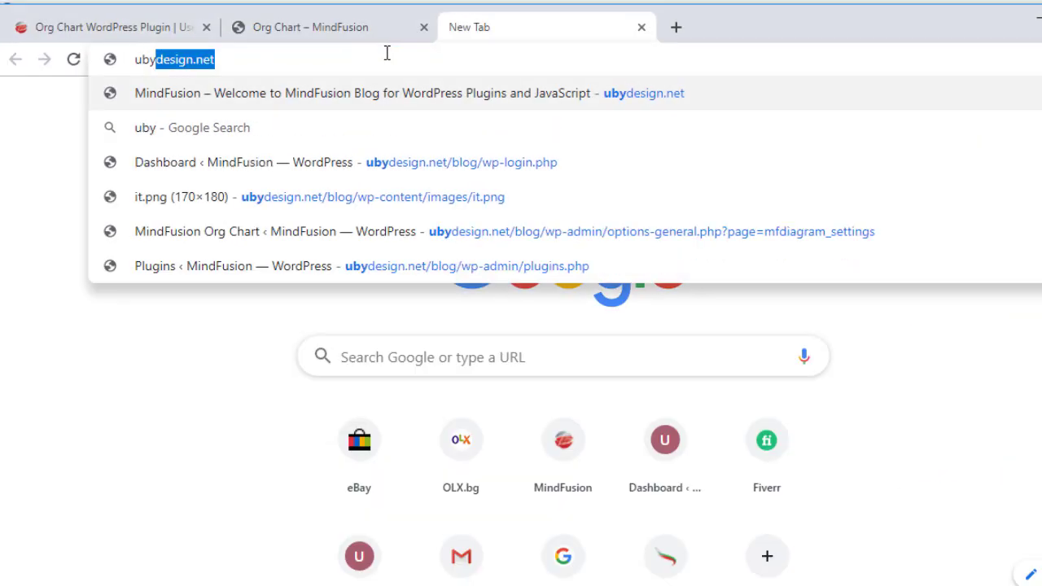
pyautogui.write('design.net/blo')
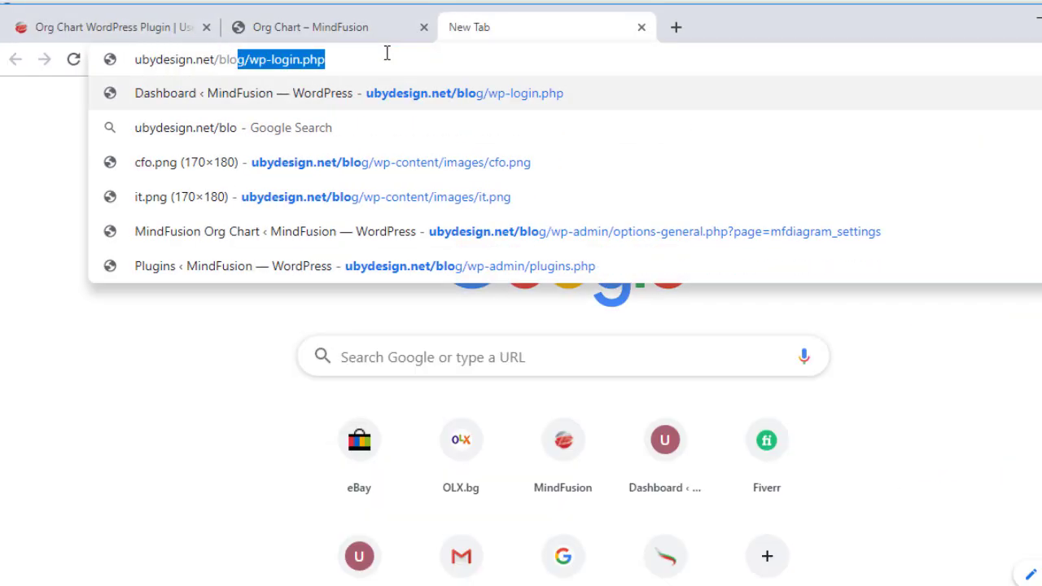
pyautogui.write('g/wp-c')
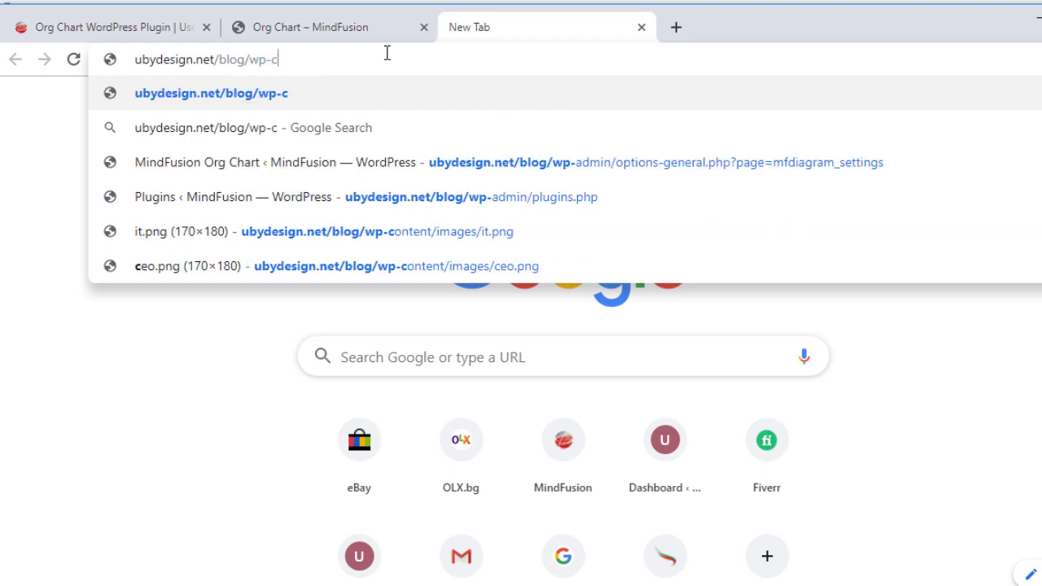
pyautogui.write('ontent/images')
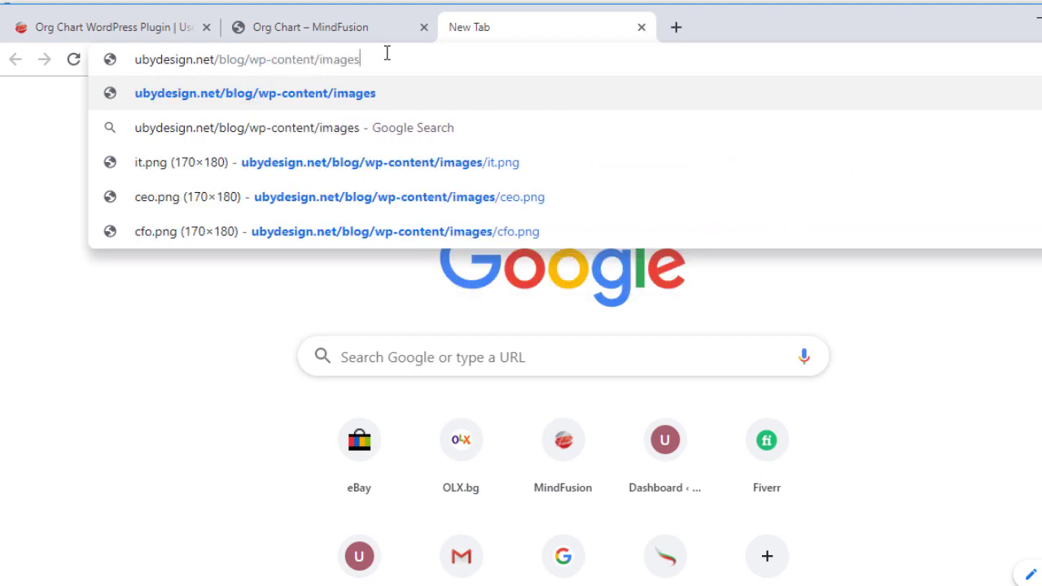
pyautogui.write('/ceo.png')
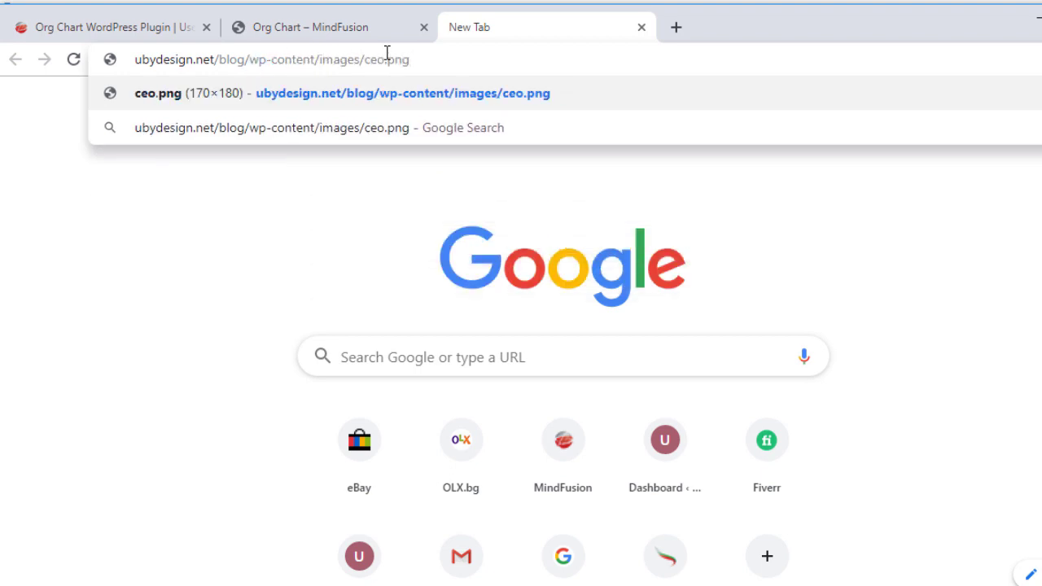
pyautogui.press('Return')
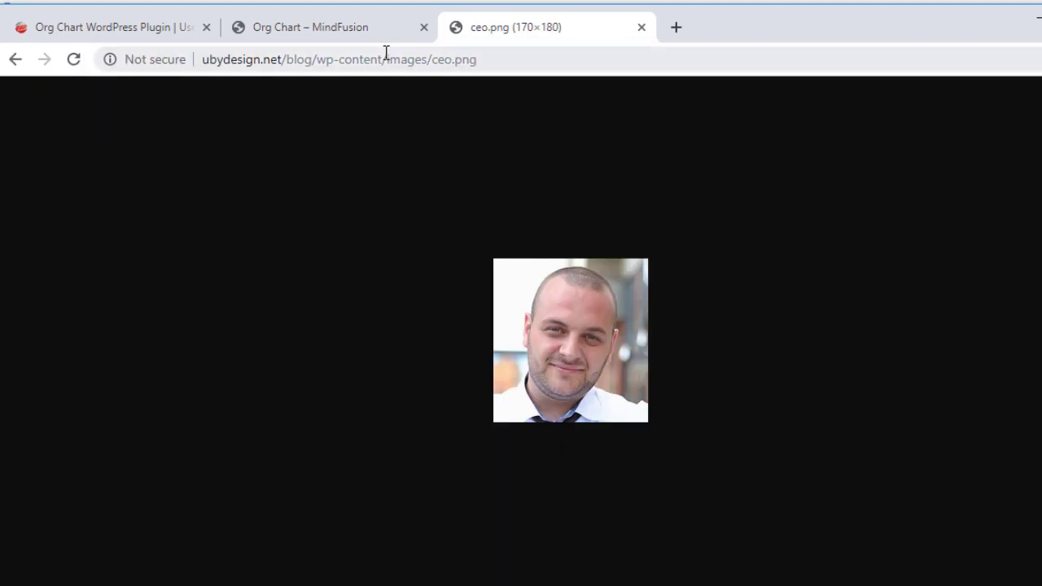
pyautogui.click(503, 68)
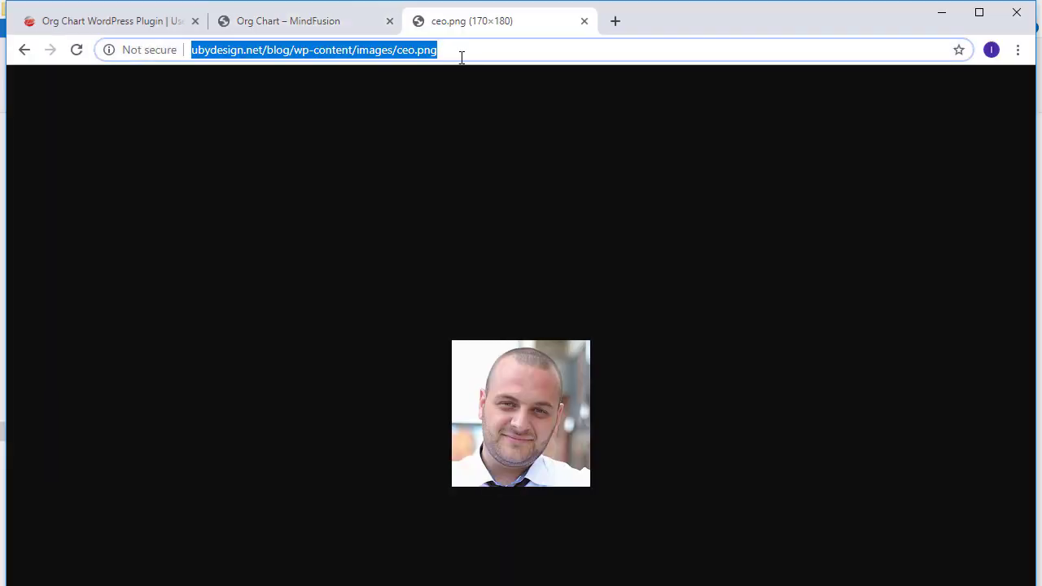
# Step: Paste the ceo.png address as the root node's picture
pyautogui.click(244, 26)
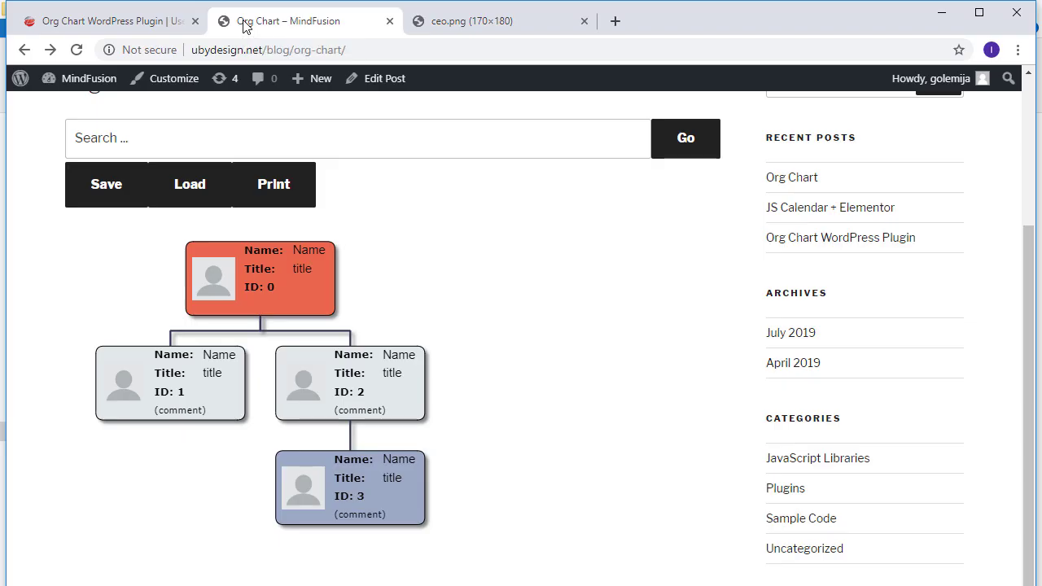
pyautogui.doubleClick(219, 277)
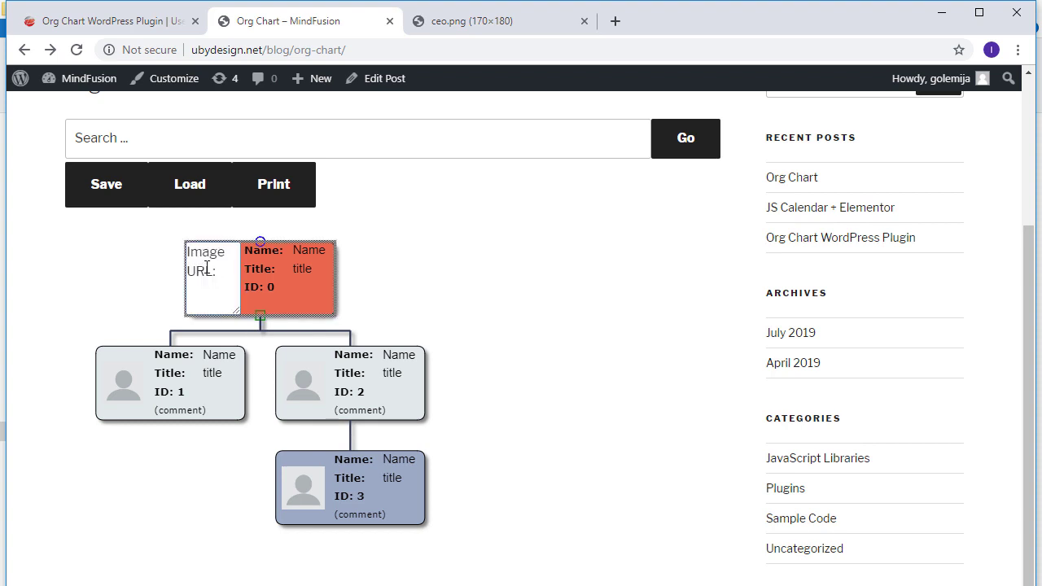
pyautogui.hotkey('ctrl', 'v')
pyautogui.click(298, 254)
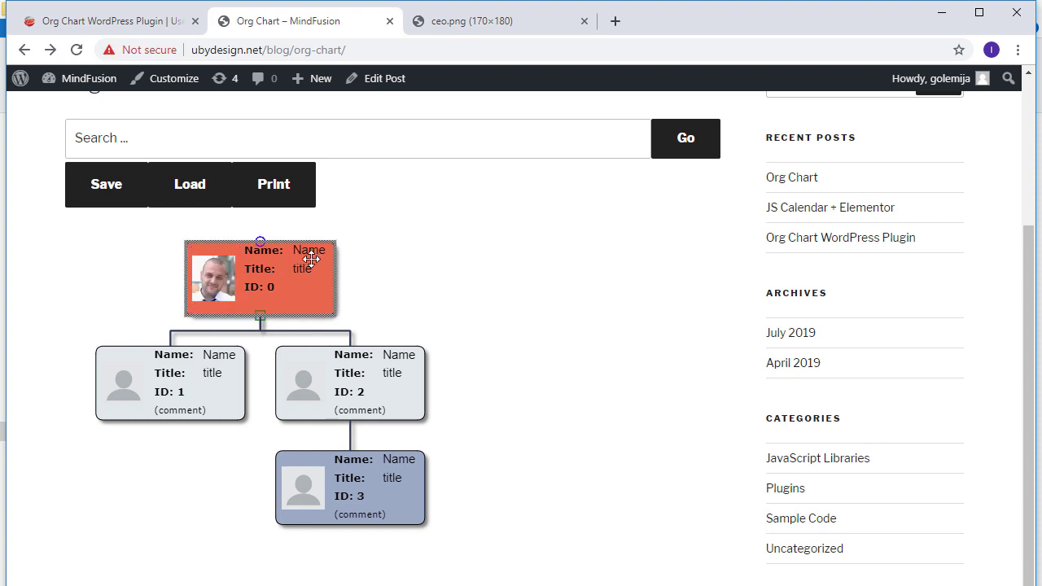
# Step: Give the root node the CEO's name and title CEO, and start its comment
pyautogui.doubleClick(311, 258)
pyautogui.write('d')
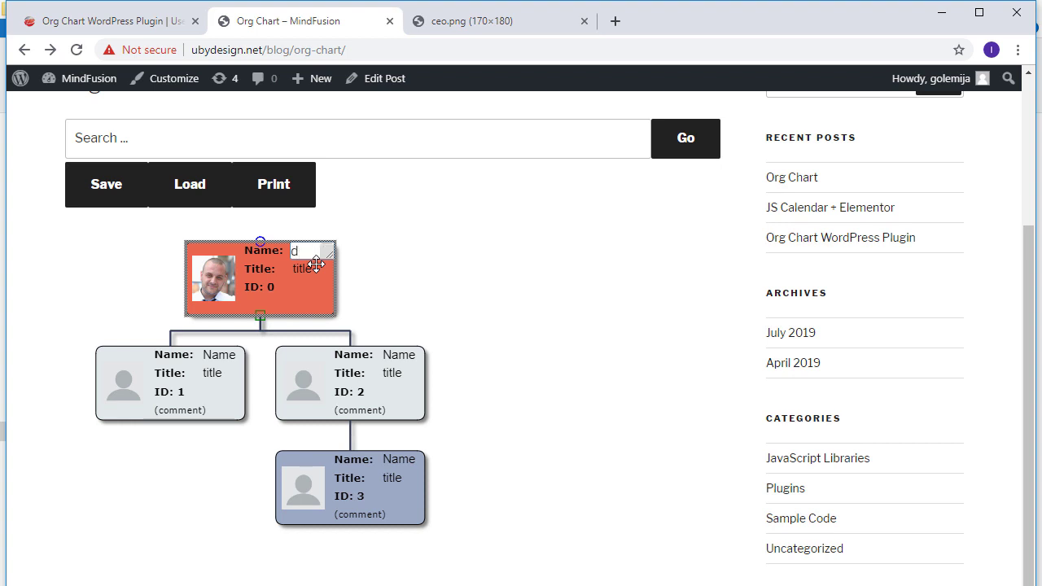
pyautogui.write(' Bright')
pyautogui.click(311, 271)
pyautogui.doubleClick(311, 270)
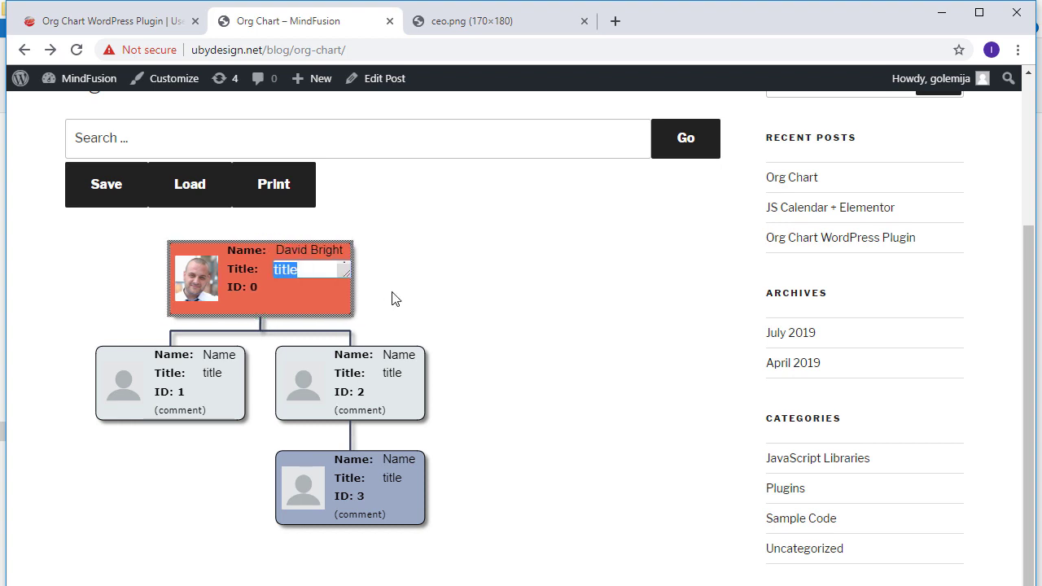
pyautogui.write('CEO')
pyautogui.click(260, 307)
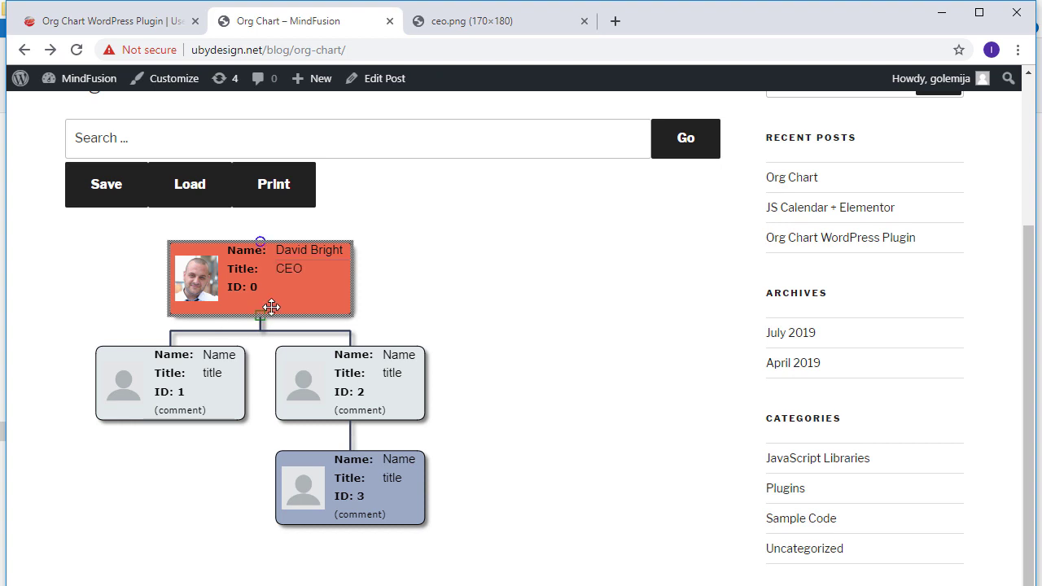
pyautogui.doubleClick(270, 308)
pyautogui.write('the leader')
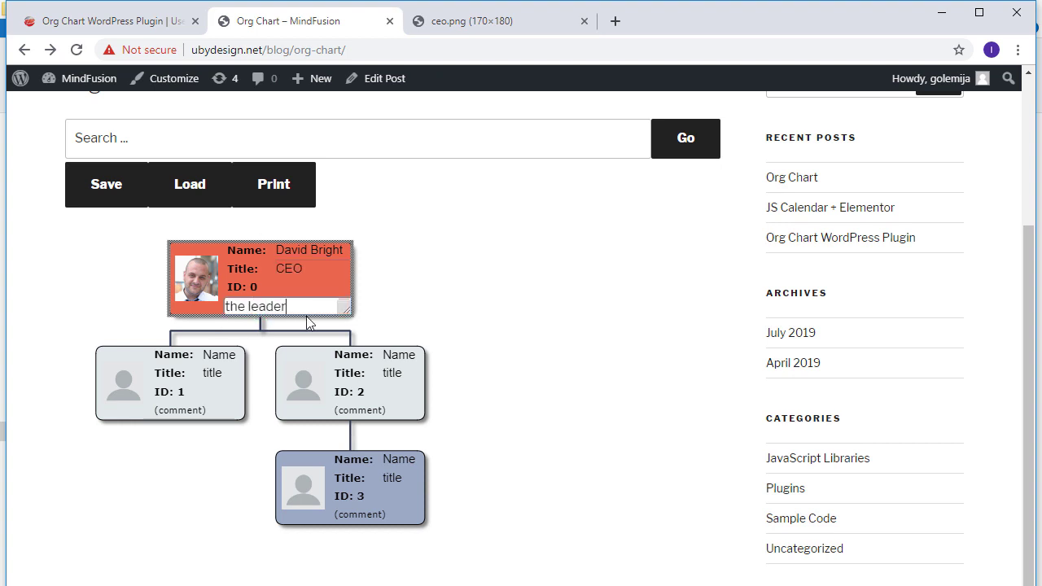
# Step: Load cfo.png in the image tab, select its address, then finish the root comment 'the leader'
pyautogui.click(476, 20)
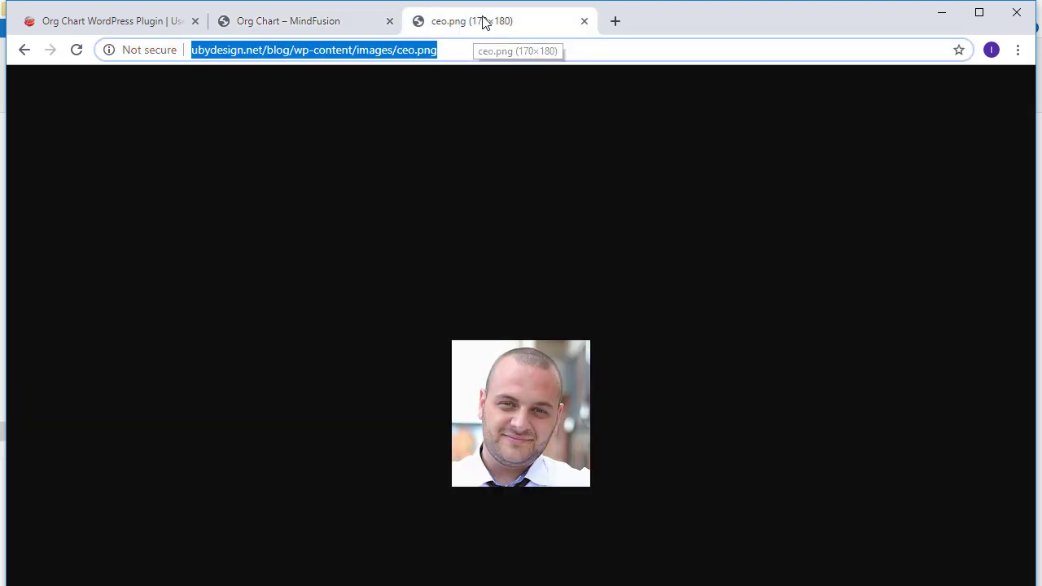
pyautogui.click(410, 50)
pyautogui.press('BackSpace')
pyautogui.write('f')
pyautogui.press('Return')
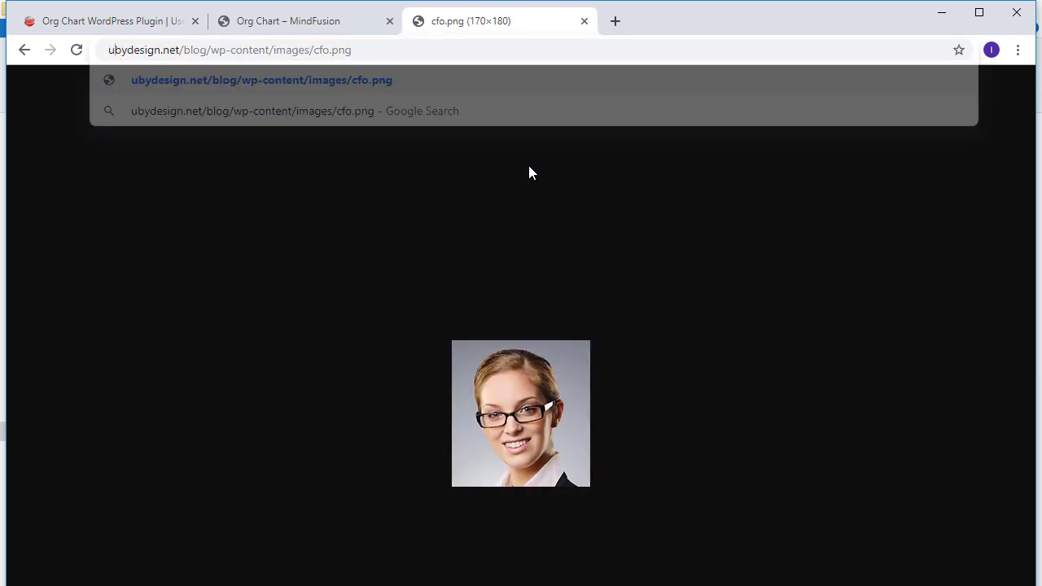
pyautogui.click(484, 50)
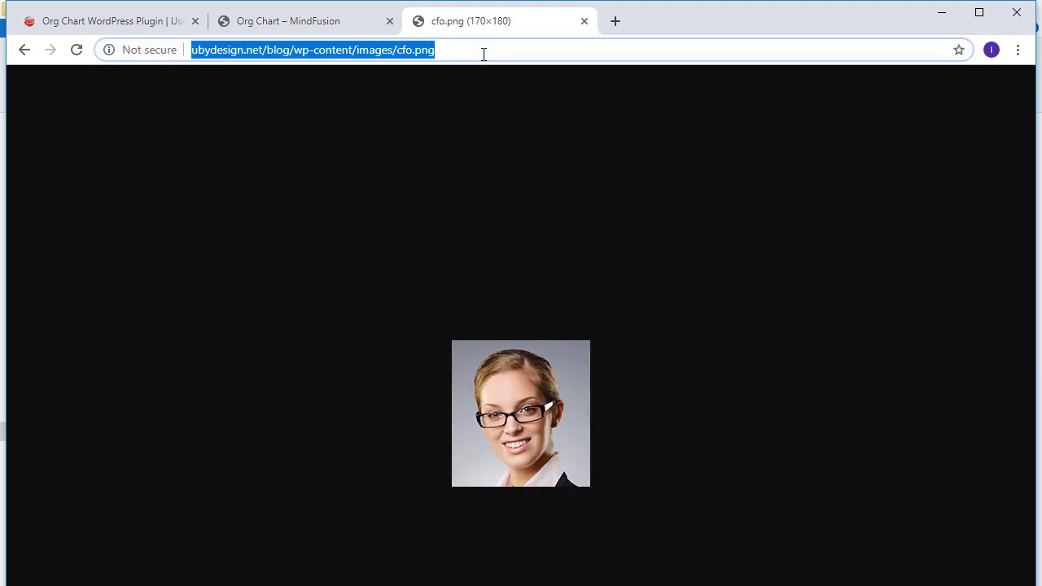
pyautogui.click(276, 20)
pyautogui.click(132, 383)
# Step: Paste the cfo.png address as node 1's picture and enter the CFO's full name
pyautogui.doubleClick(129, 378)
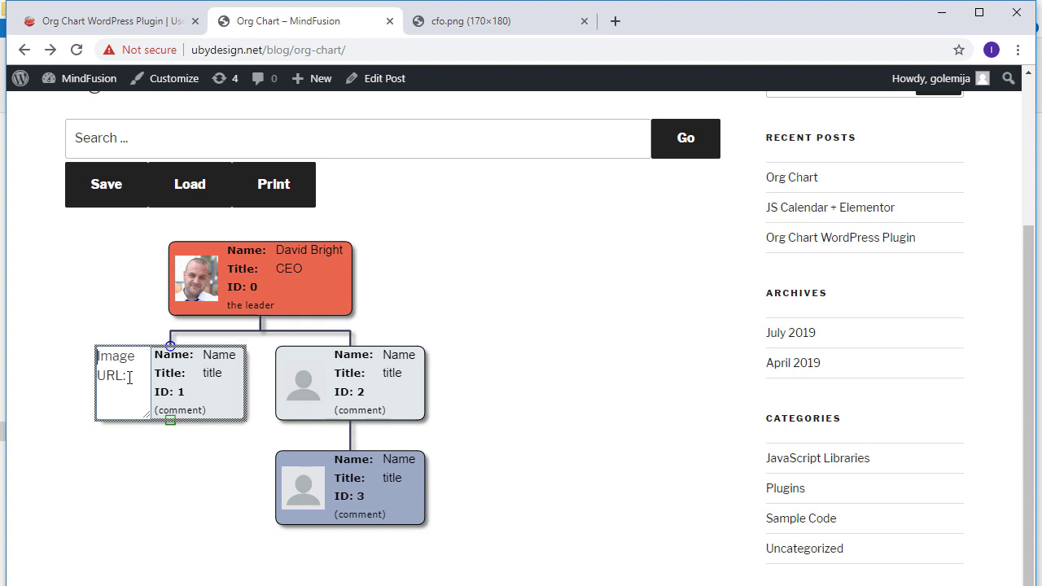
pyautogui.hotkey('ctrl', 'v')
pyautogui.click(214, 355)
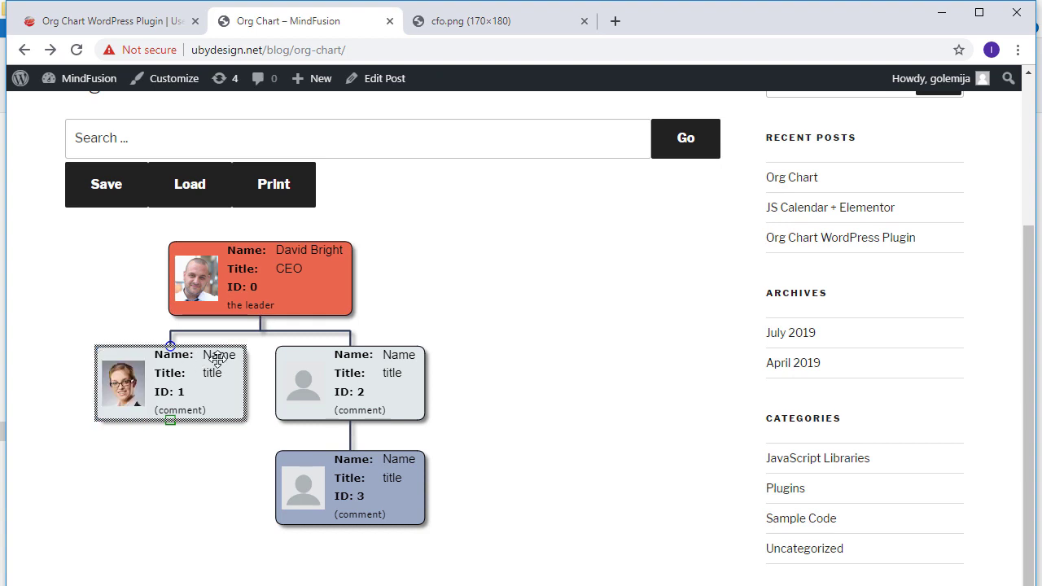
pyautogui.doubleClick(216, 357)
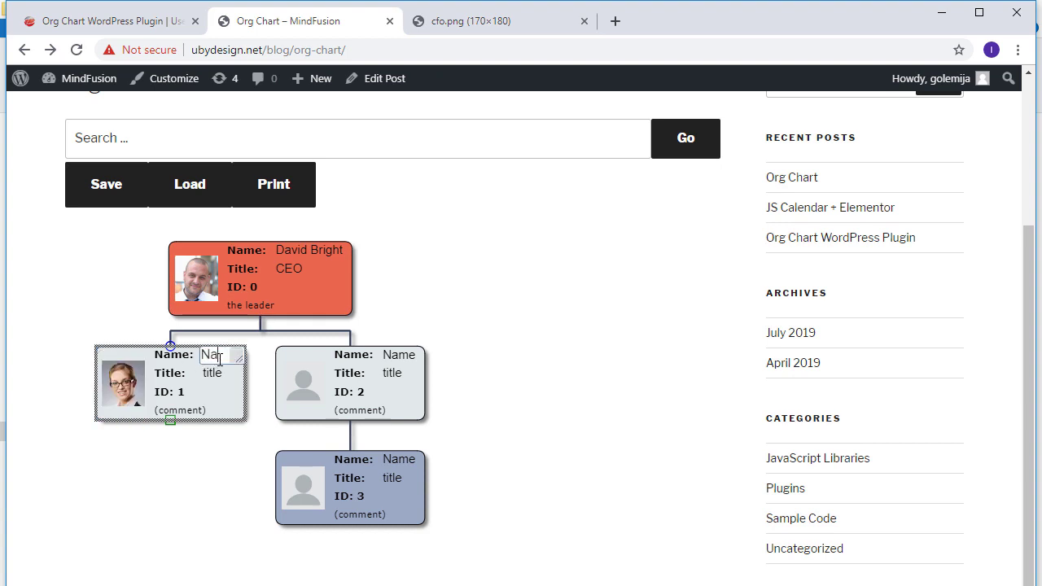
pyautogui.write('fullN')
pyautogui.write('e')
pyautogui.write('r')
# Step: Set node 1's title to CFO and its comment to 'very competent'
pyautogui.doubleClick(208, 375)
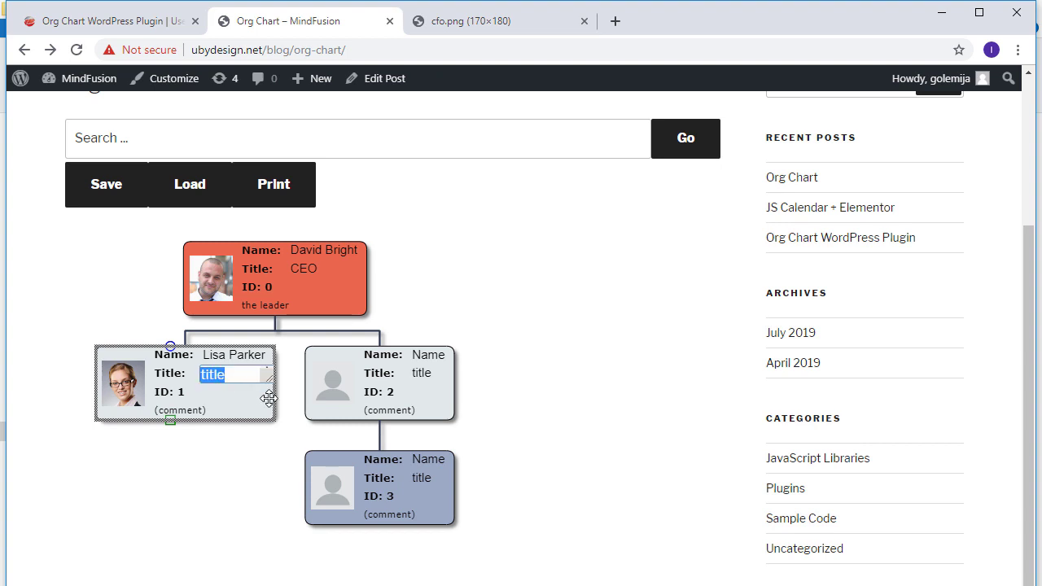
pyautogui.write('CFO')
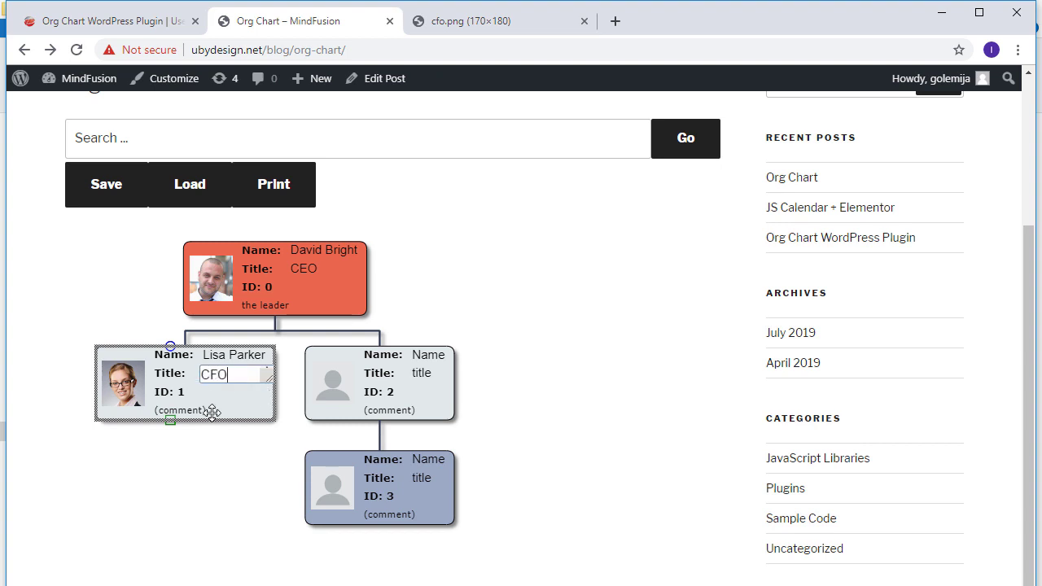
pyautogui.doubleClick(210, 410)
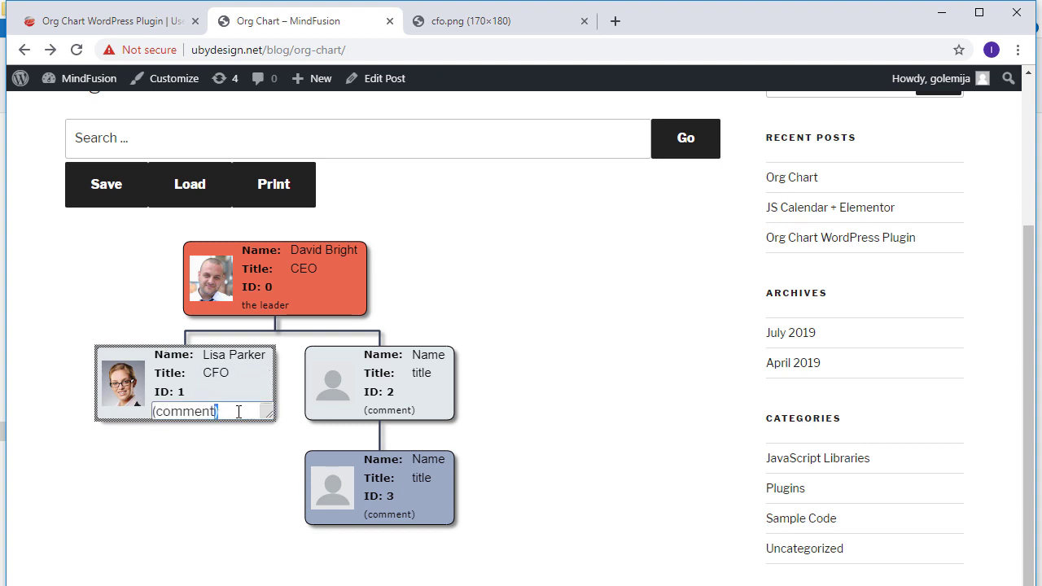
pyautogui.write('comments:')
pyautogui.hotkey('ctrl', 'a')
pyautogui.write('very competent')
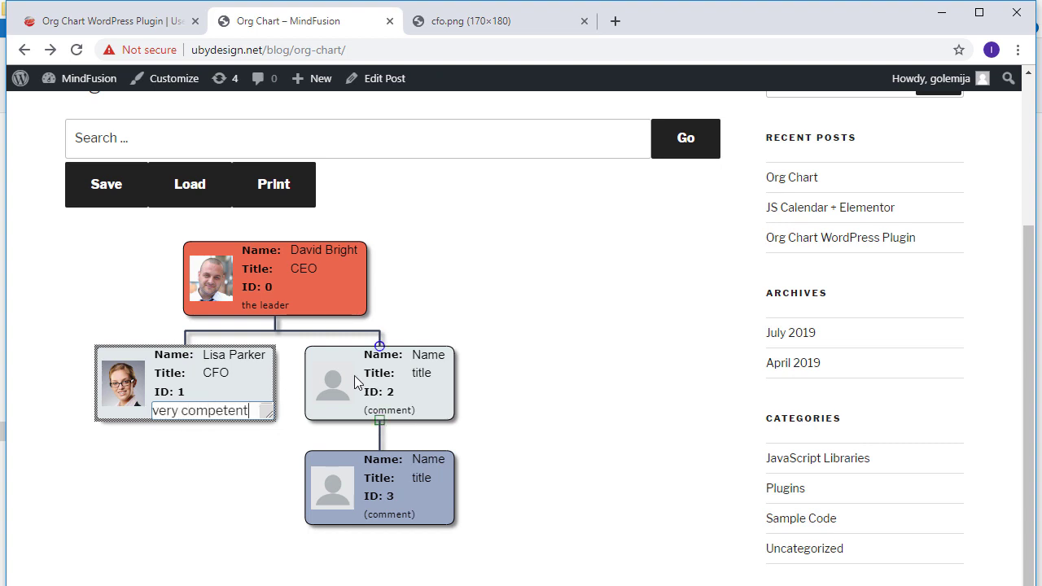
pyautogui.doubleClick(354, 375)
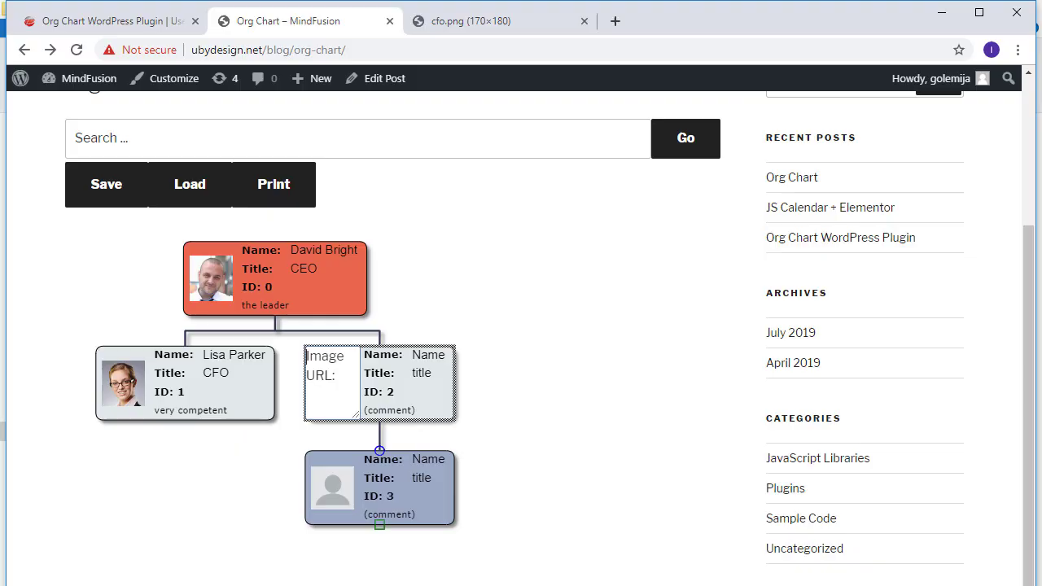
# Step: Change the image tab address to it.png, load it, and copy the URL
pyautogui.hotkey('alt', 'Tab')
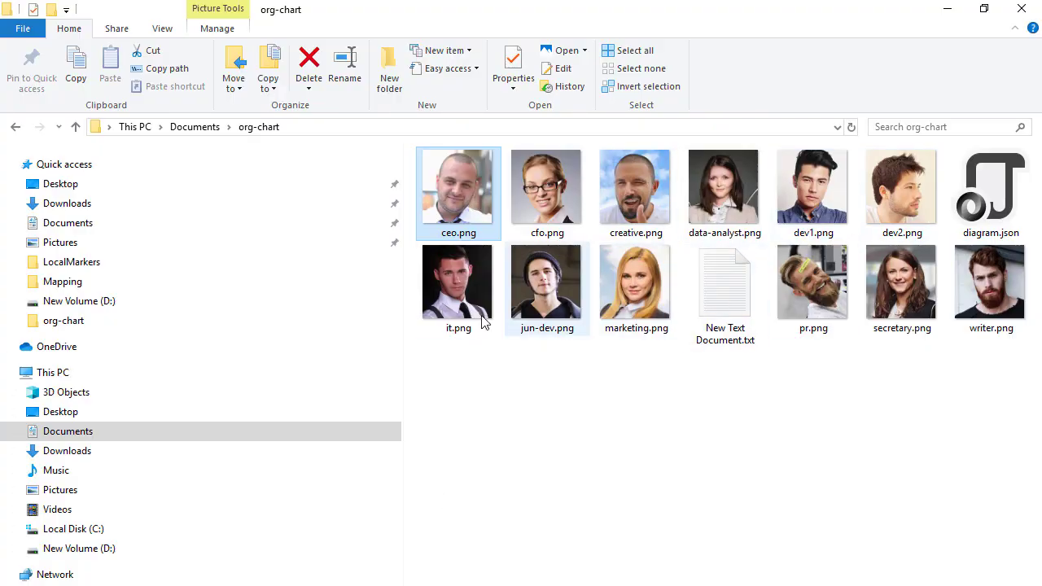
pyautogui.hotkey('alt', 'Tab')
pyautogui.click(472, 21)
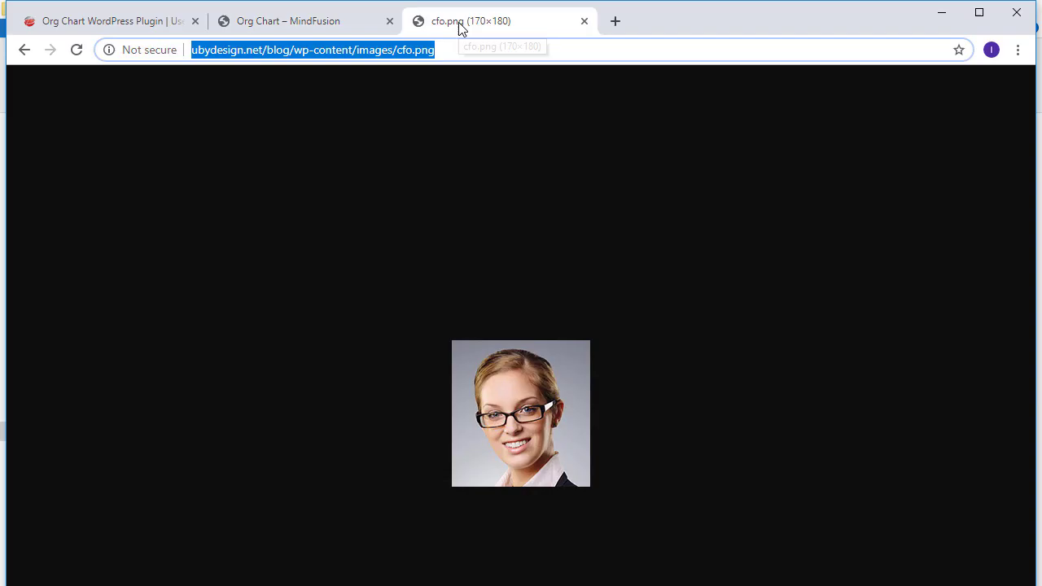
pyautogui.click(414, 48)
pyautogui.press('BackSpace')
pyautogui.press('BackSpace')
pyautogui.press('BackSpace')
pyautogui.write('it')
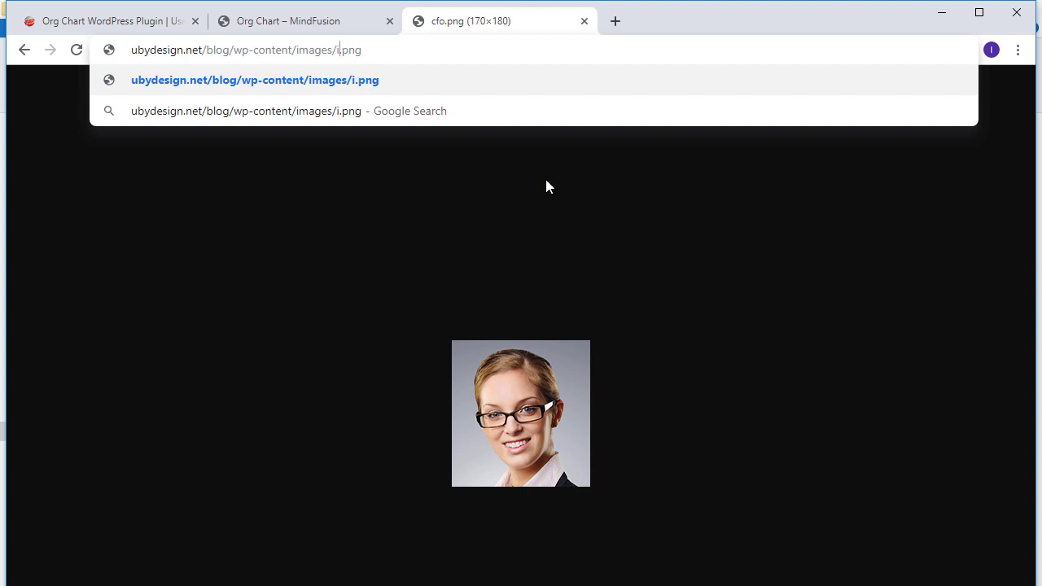
pyautogui.press('Return')
pyautogui.click(546, 50)
pyautogui.hotkey('ctrl', 'c')
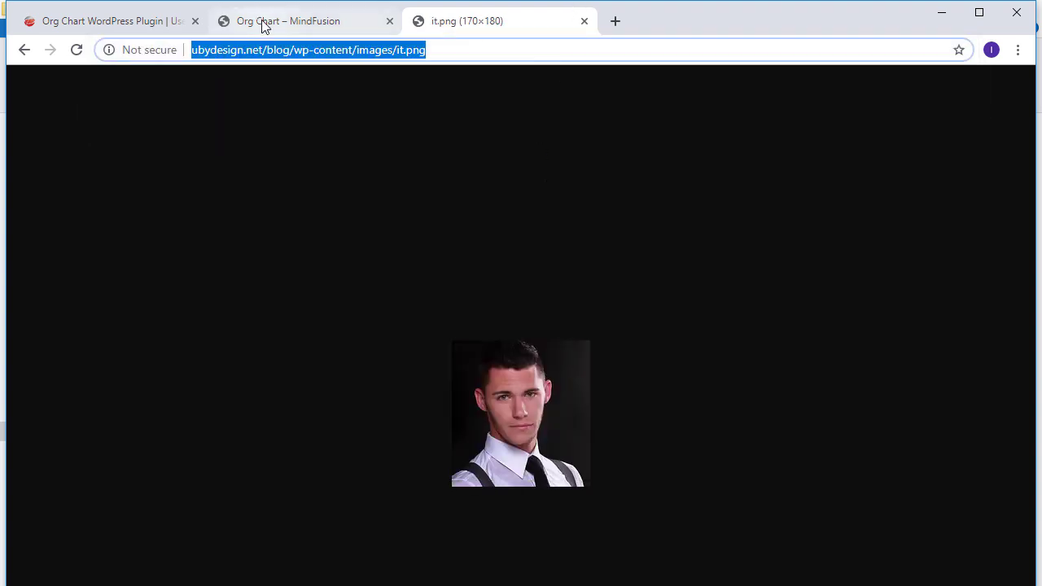
# Step: Paste the it.png address into node 2's Image URL box
pyautogui.click(263, 23)
pyautogui.click(345, 395)
pyautogui.hotkey('ctrl', 'v')
# Step: Apply the it.png photo to node 2 and enter the person's full name
pyautogui.click(423, 357)
pyautogui.doubleClick(425, 357)
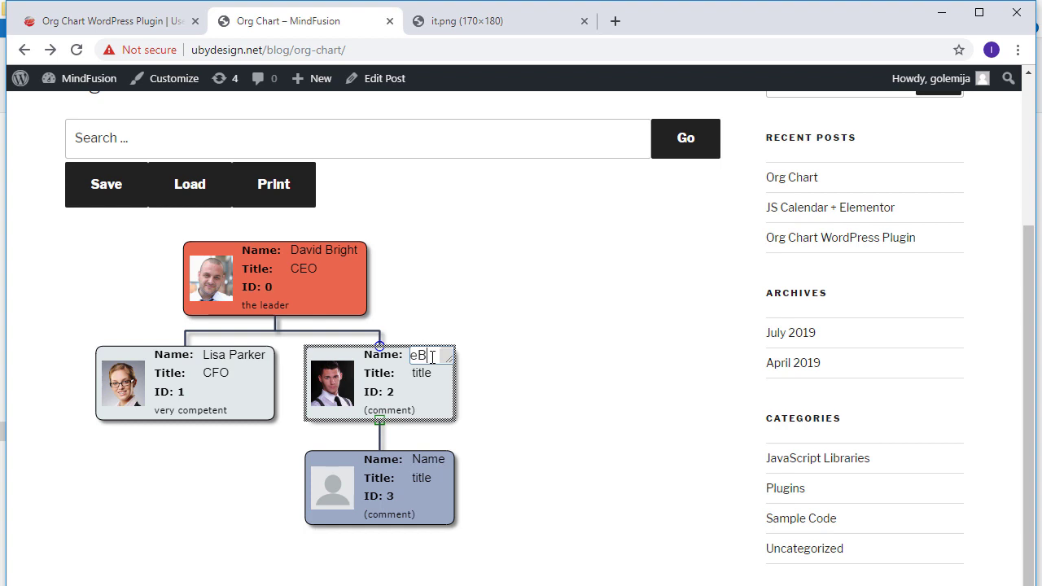
pyautogui.write('n Smith')
pyautogui.click(425, 373)
# Step: Set node 2's title to IT Boss and its comment to 'cool'
pyautogui.doubleClick(440, 375)
pyautogui.hotkey('ctrl', 'a')
pyautogui.write('IT')
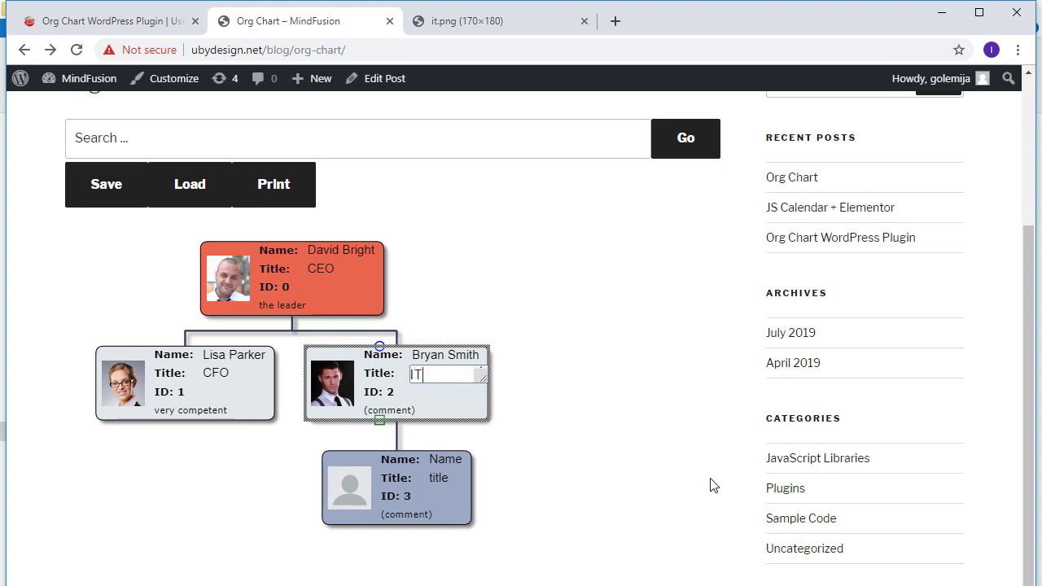
pyautogui.click(424, 411)
pyautogui.doubleClick(423, 411)
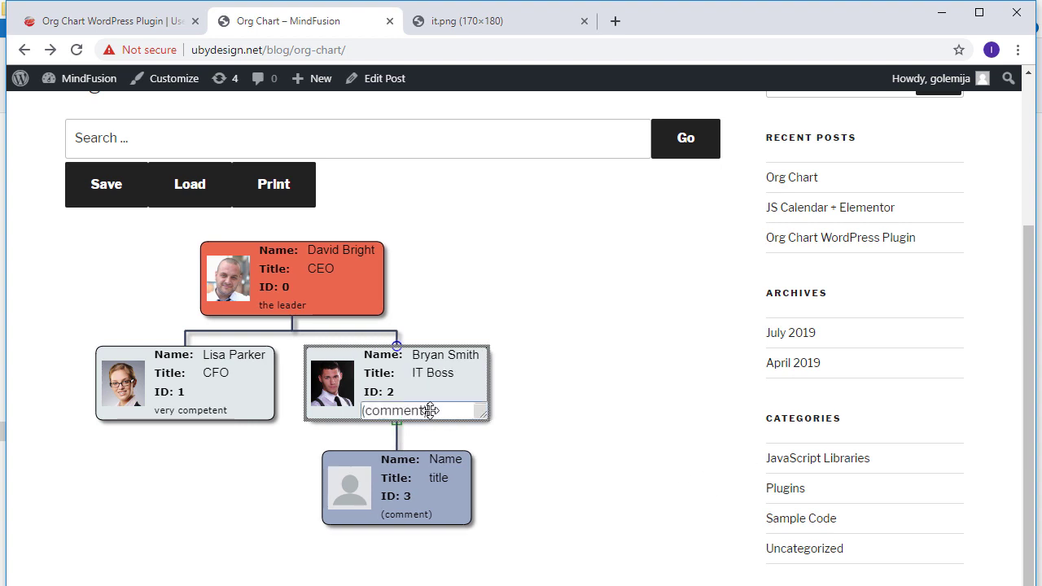
pyautogui.hotkey('ctrl', 'a')
pyautogui.press('BackSpace')
pyautogui.write('cool')
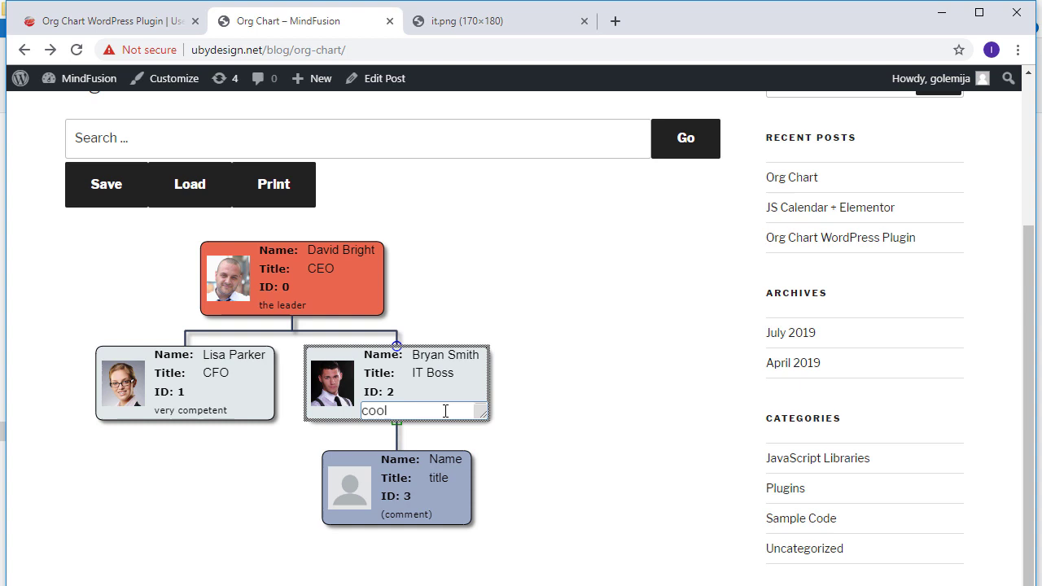
pyautogui.click(458, 383)
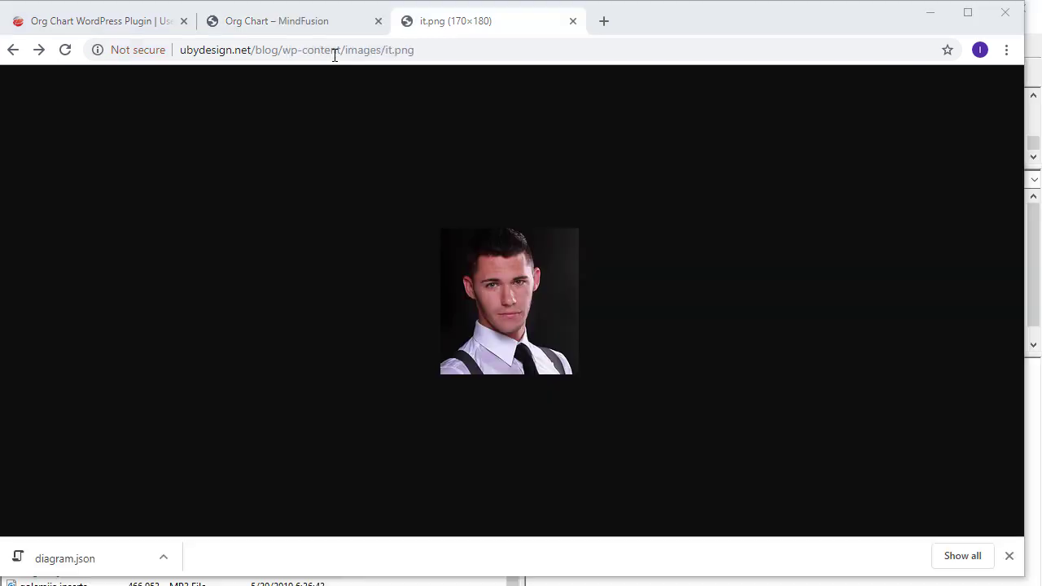
# Step: Open wp-content/org-chart/diagram.json in the browser and select its address
pyautogui.click(341, 53)
pyautogui.click(344, 54)
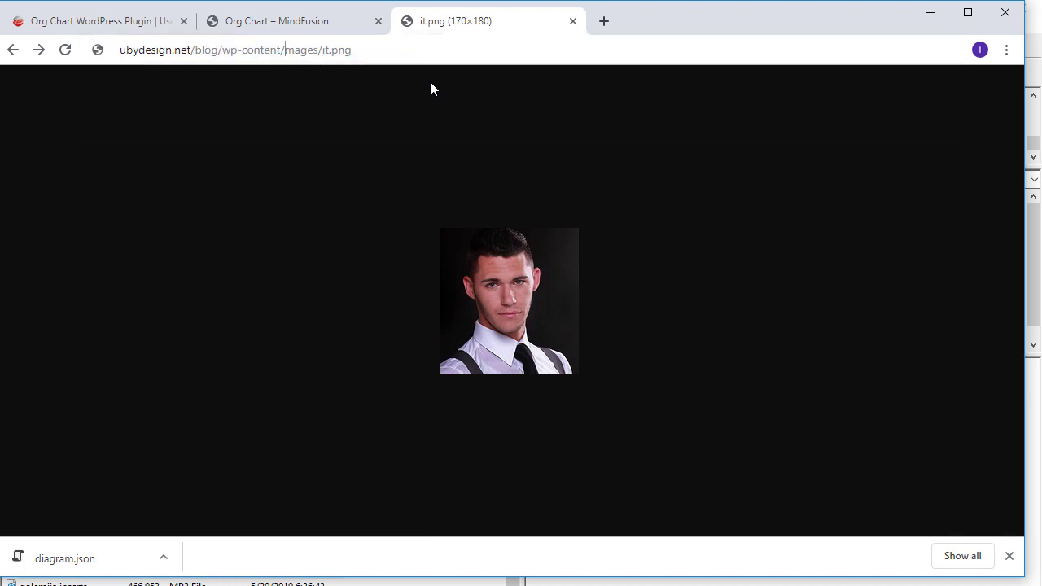
pyautogui.press('Delete')
pyautogui.press('Delete')
pyautogui.press('Delete')
pyautogui.press('Delete')
pyautogui.press('Delete')
pyautogui.press('Delete')
pyautogui.press('Delete')
pyautogui.press('Delete')
pyautogui.press('Delete')
pyautogui.press('Delete')
pyautogui.press('Delete')
pyautogui.press('Delete')
pyautogui.press('Delete')
pyautogui.write('org-chart')
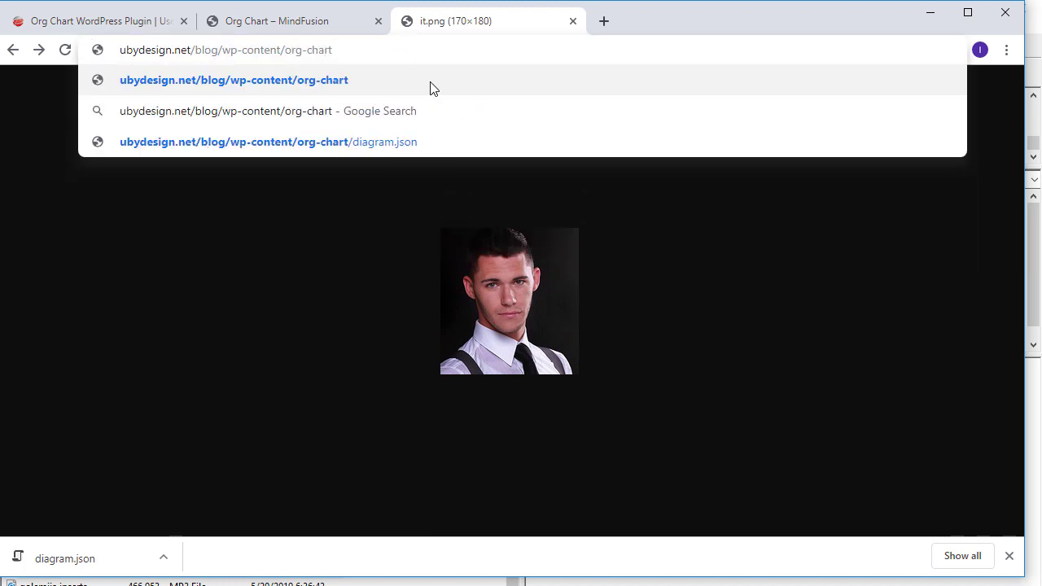
pyautogui.write('/diagram.')
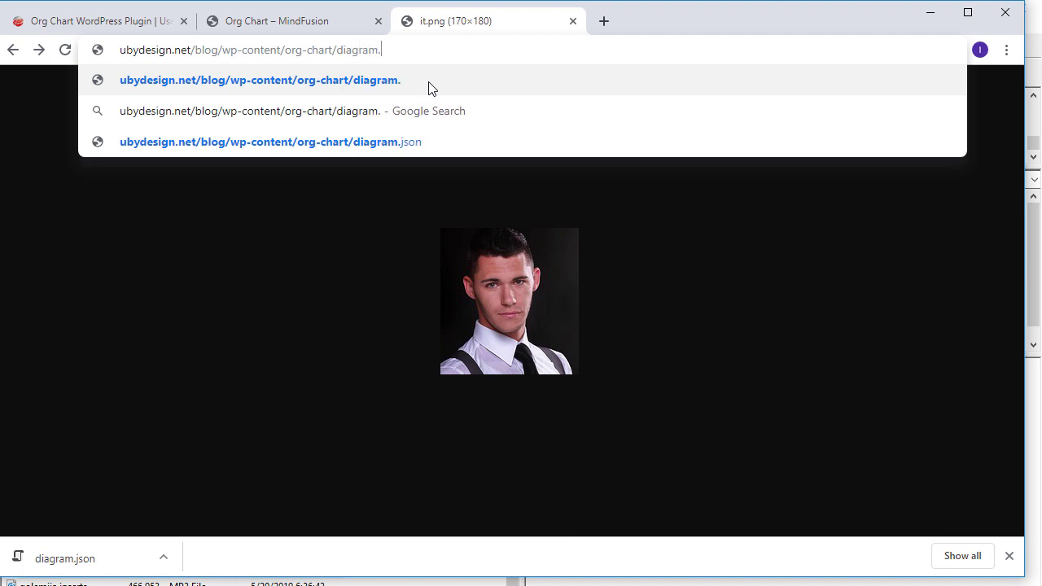
pyautogui.write('json')
pyautogui.press('Return')
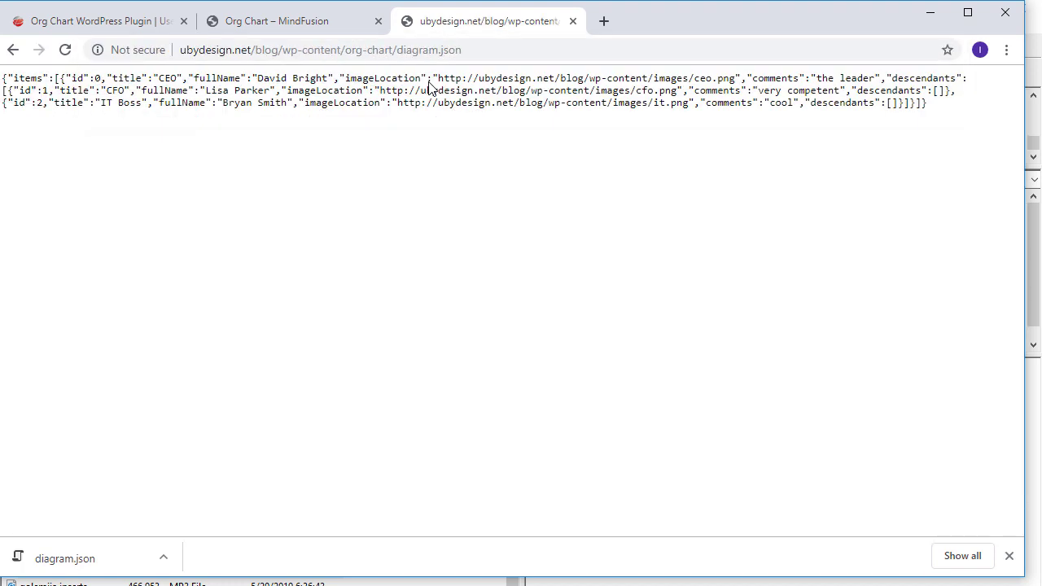
pyautogui.click(481, 49)
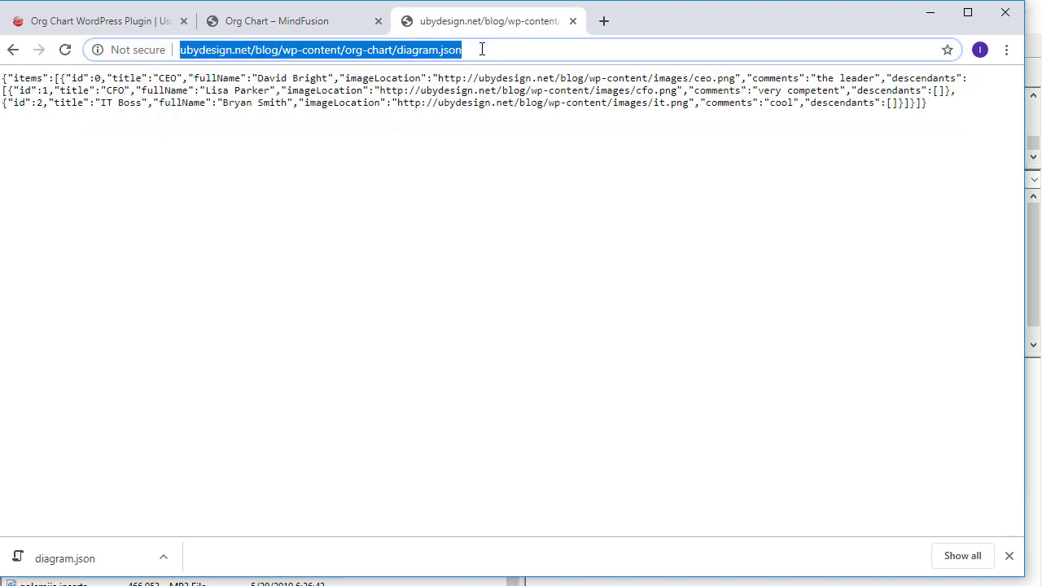
# Step: Back in the plugin user guide, highlight the json_url attribute in the sample shortcode
pyautogui.click(80, 21)
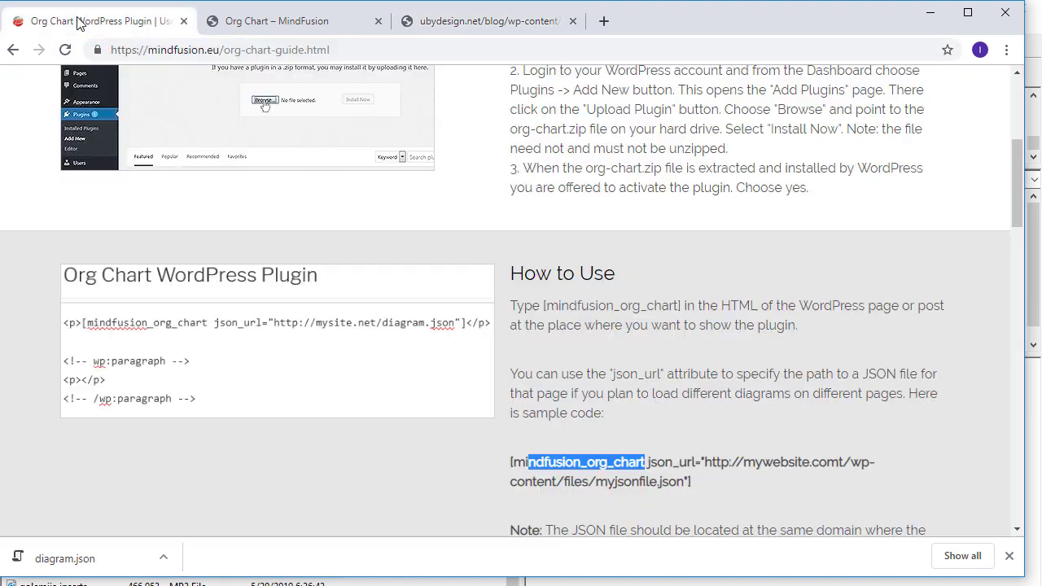
pyautogui.click(717, 470)
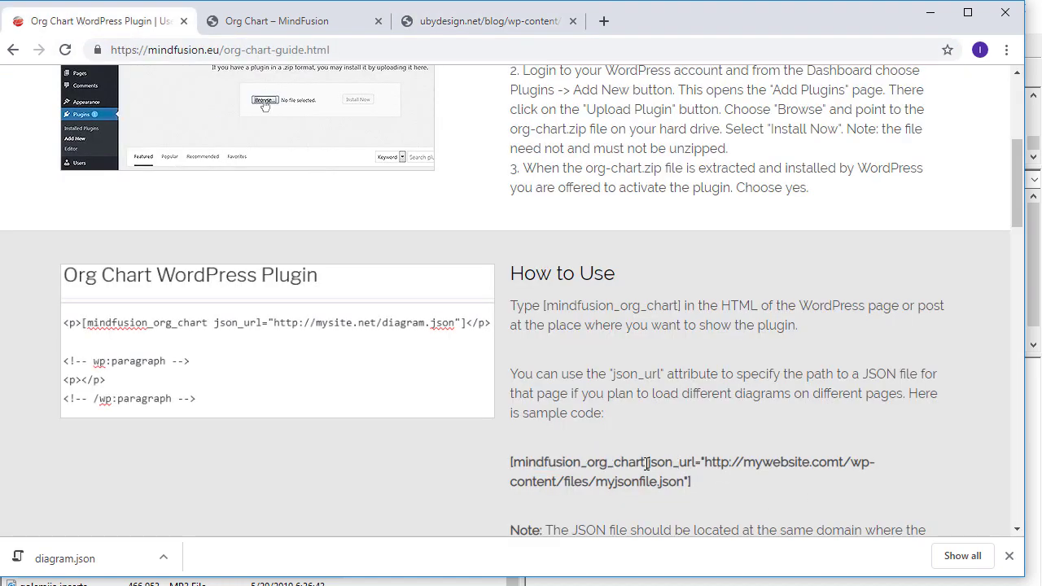
pyautogui.moveTo(648, 461); pyautogui.dragTo(697, 460)
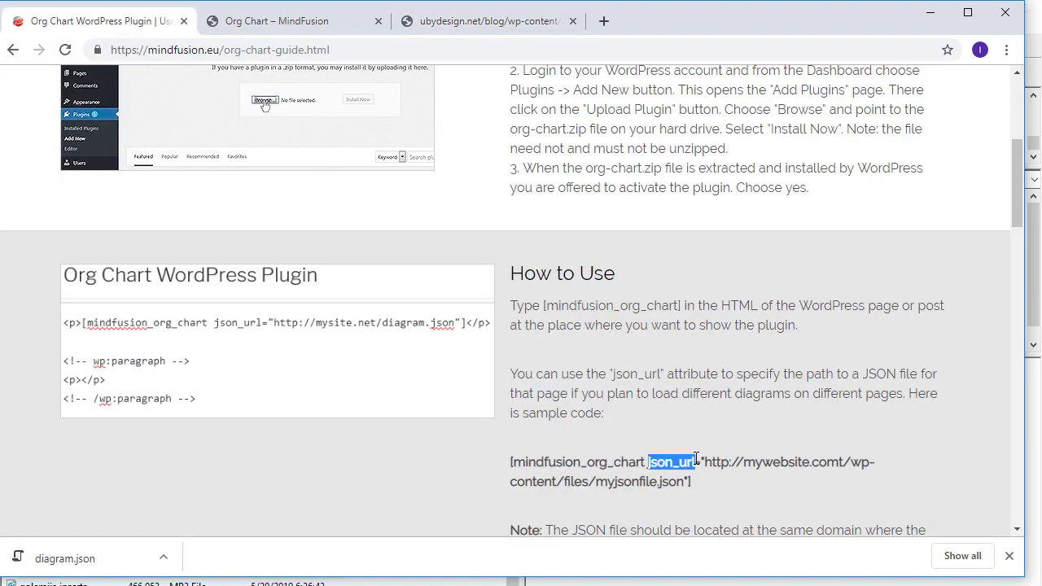
# Step: Add json_url=" with the pasted diagram.json URL to the shortcode, update the post, and view it
pyautogui.click(296, 26)
pyautogui.click(528, 385)
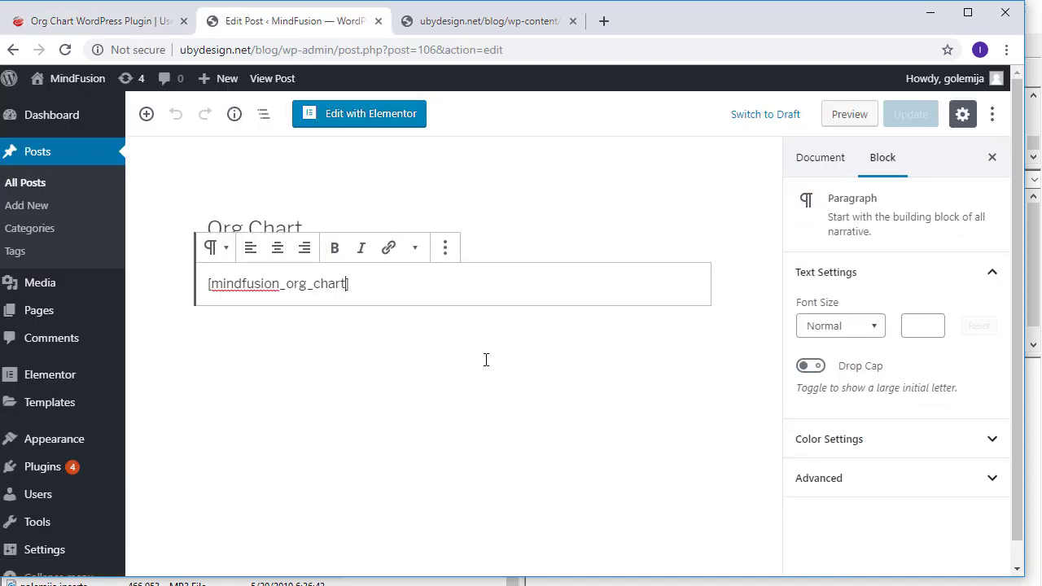
pyautogui.press('Left')
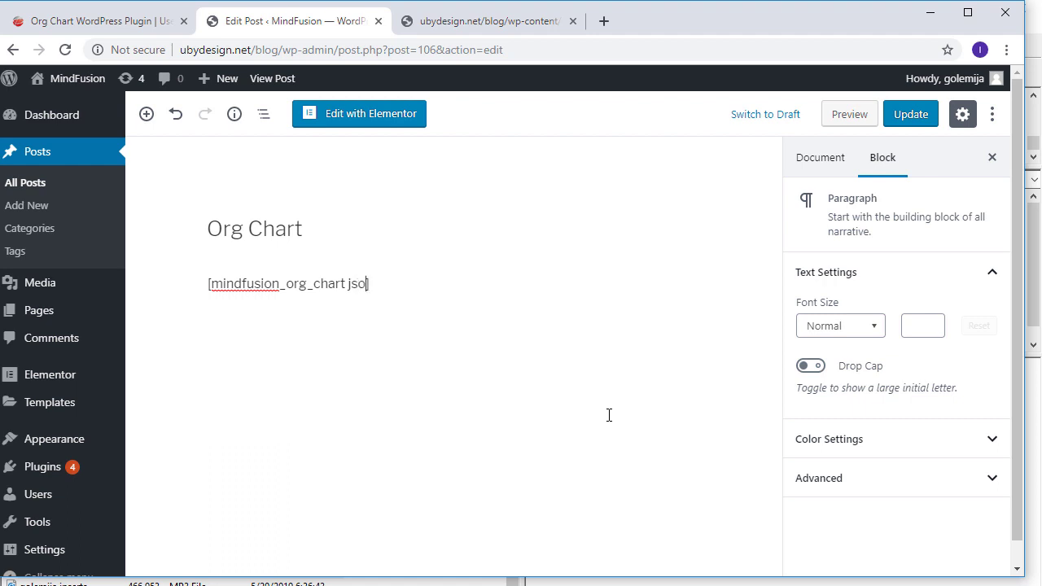
pyautogui.write('json_url="')
pyautogui.hotkey('ctrl', 'v')
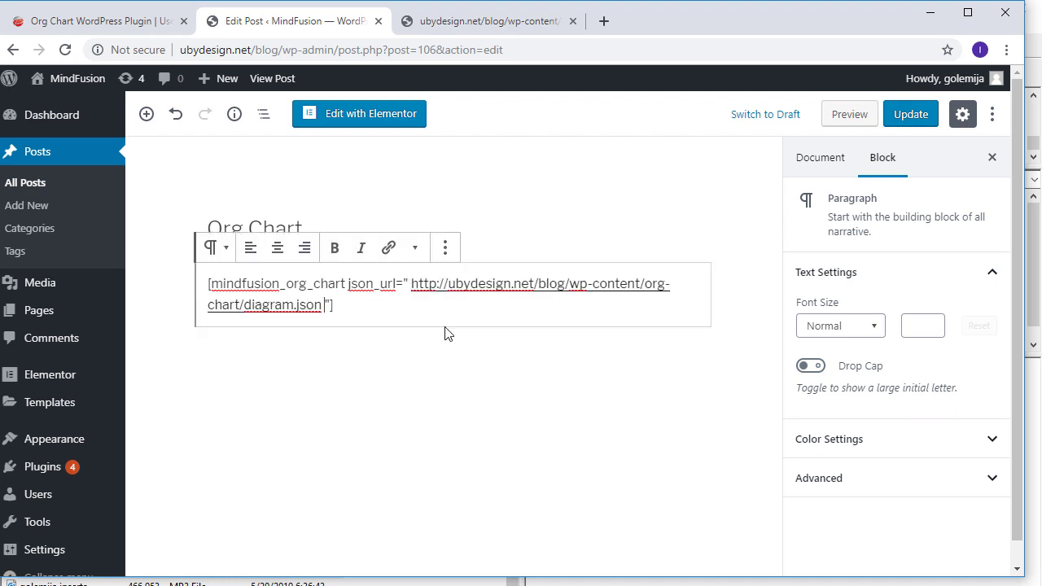
pyautogui.click(908, 116)
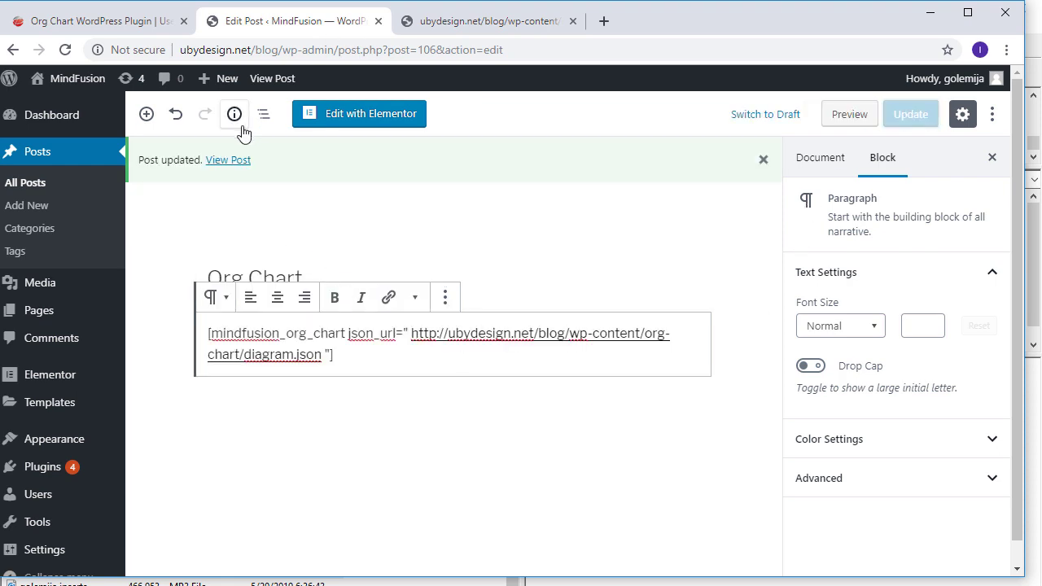
pyautogui.click(229, 161)
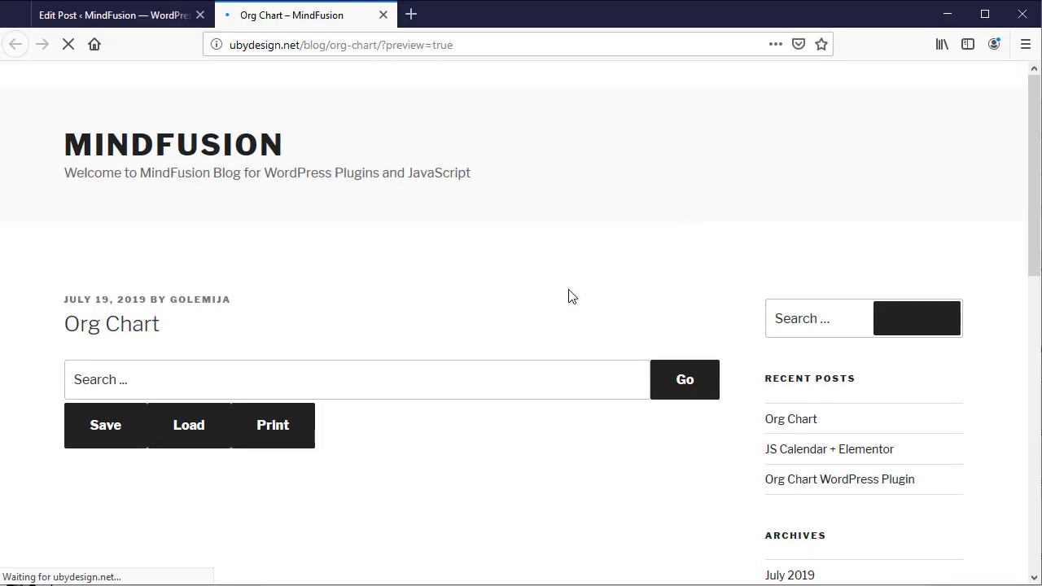
# Step: Scroll the post page to inspect the CEO above the CFO and IT Boss
pyautogui.scroll(-4, 569, 298)
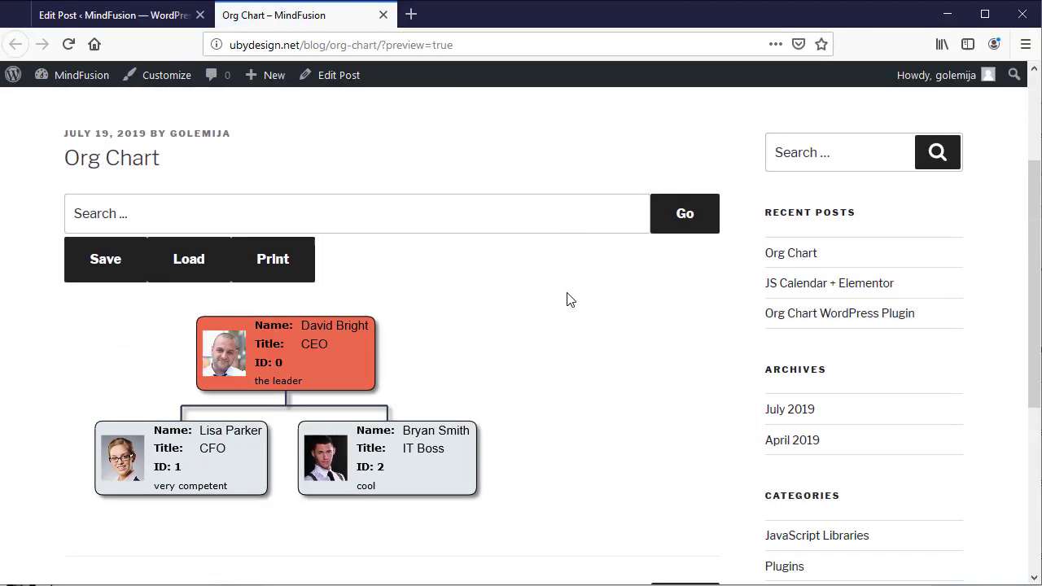
pyautogui.scroll(2, 513, 402)
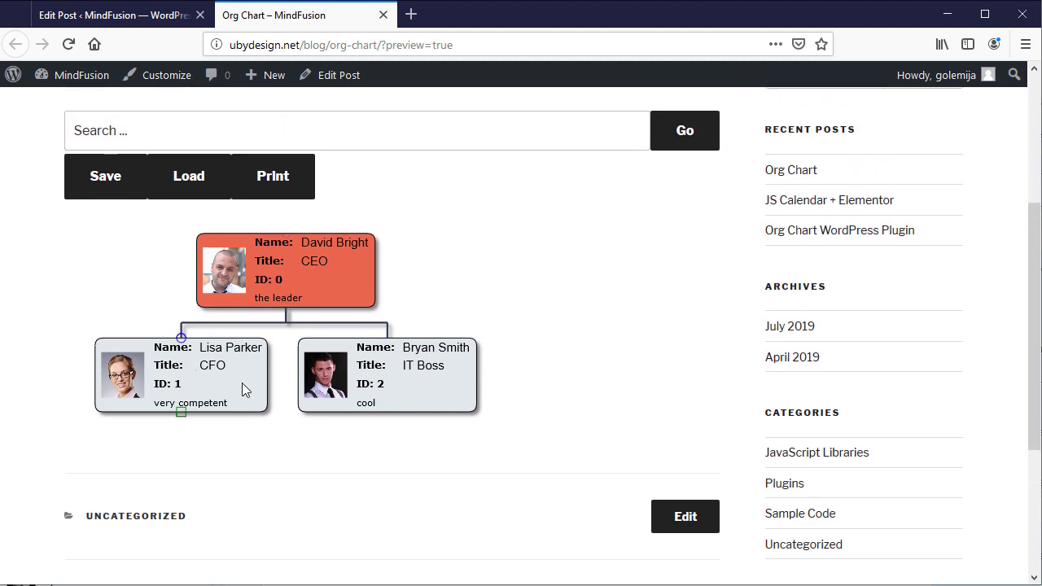
pyautogui.scroll(2, 396, 383)
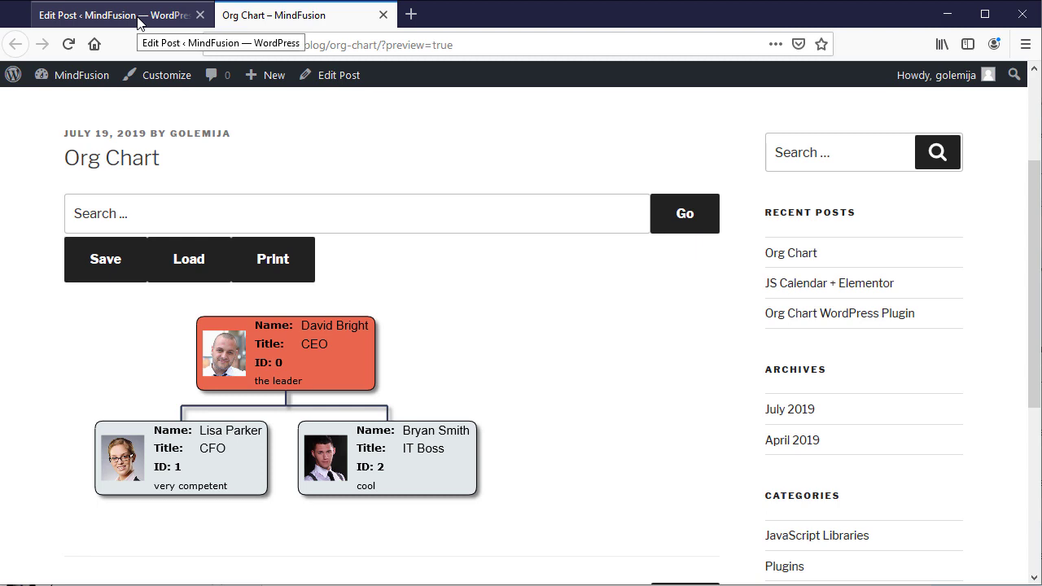
# Step: Paste a second copy of the json_url org chart shortcode below the first, then update the post
pyautogui.click(114, 14)
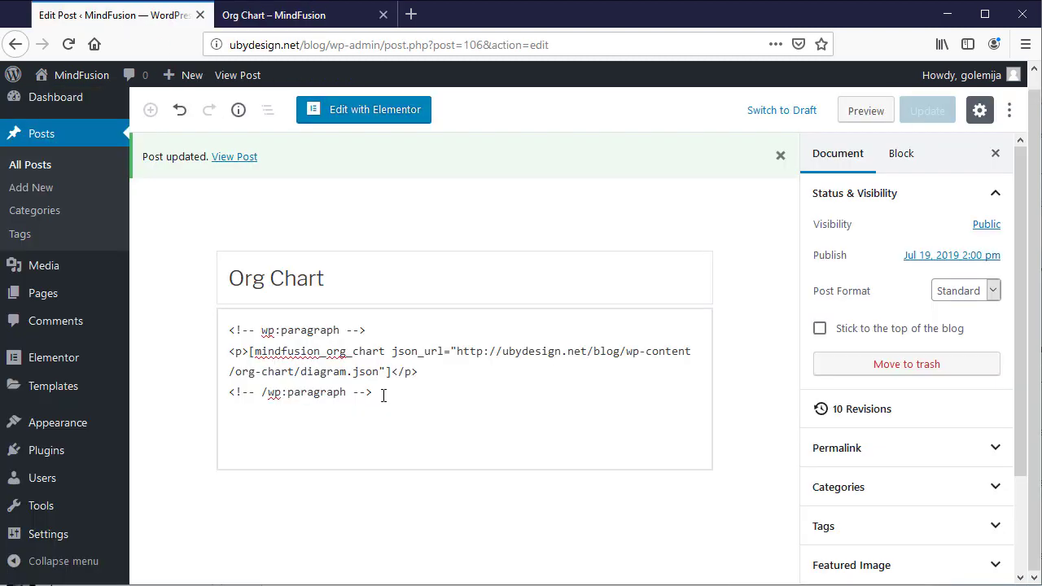
pyautogui.moveTo(370, 391); pyautogui.dragTo(230, 333)
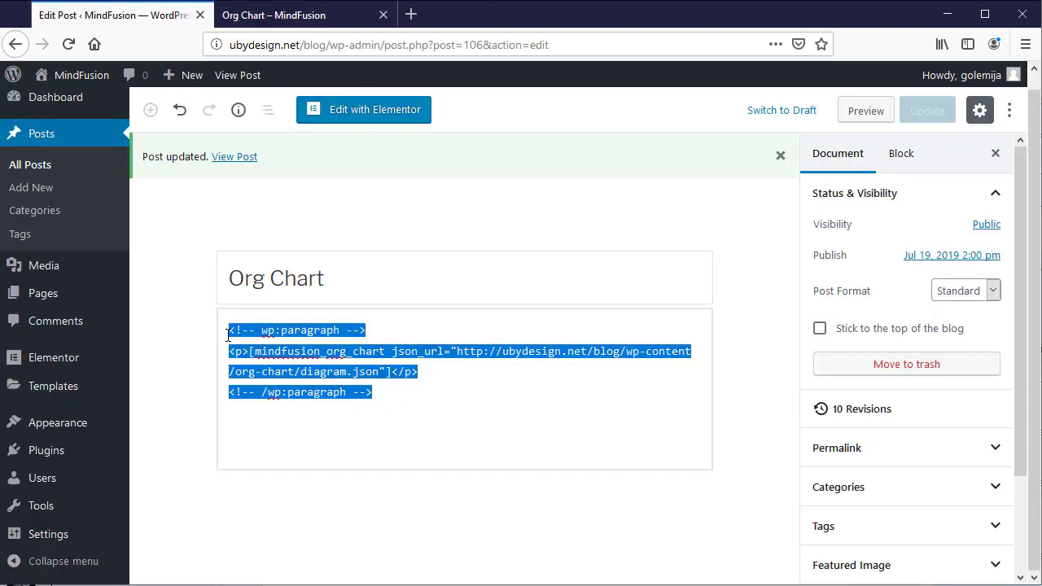
pyautogui.click(418, 403)
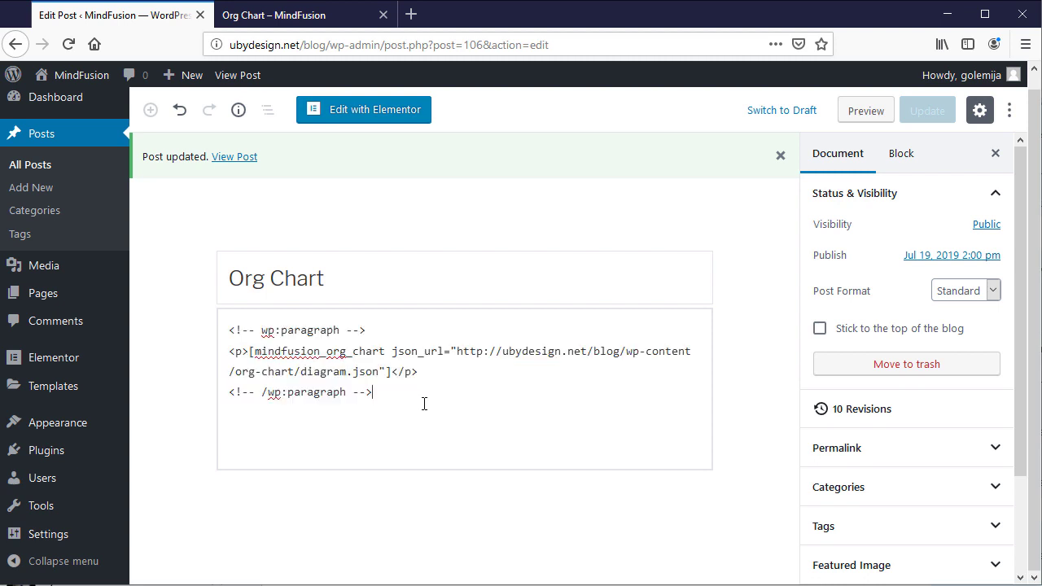
pyautogui.press('Return')
pyautogui.write('<!-- wp:paragraph --> <p>[mindfusion_org_chart json_url="http://ubydesign.net/blog/wp-content/org-chart/diagram.json"]</p> <!-- /wp:paragraph -->')
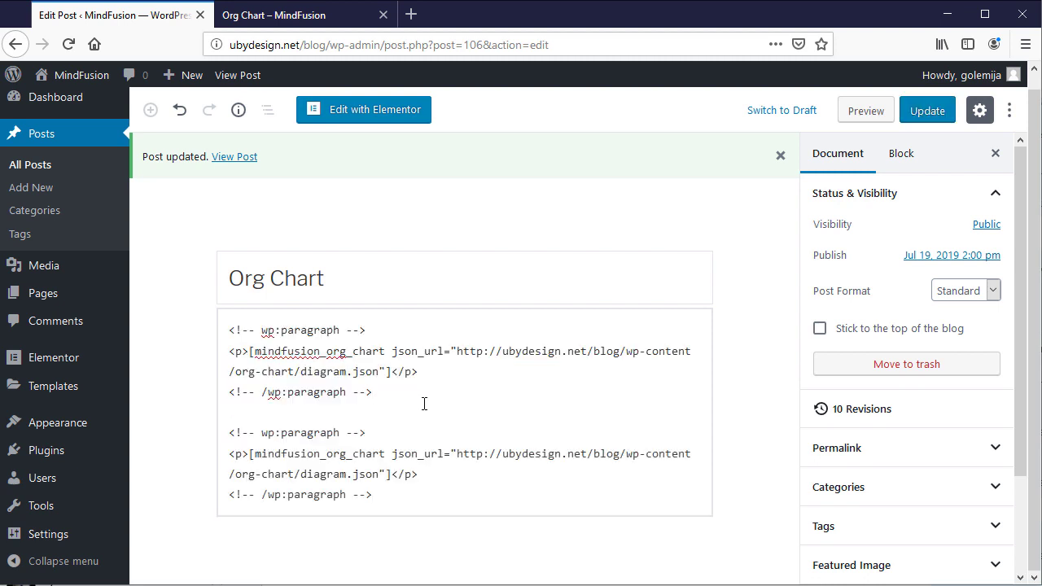
pyautogui.click(924, 110)
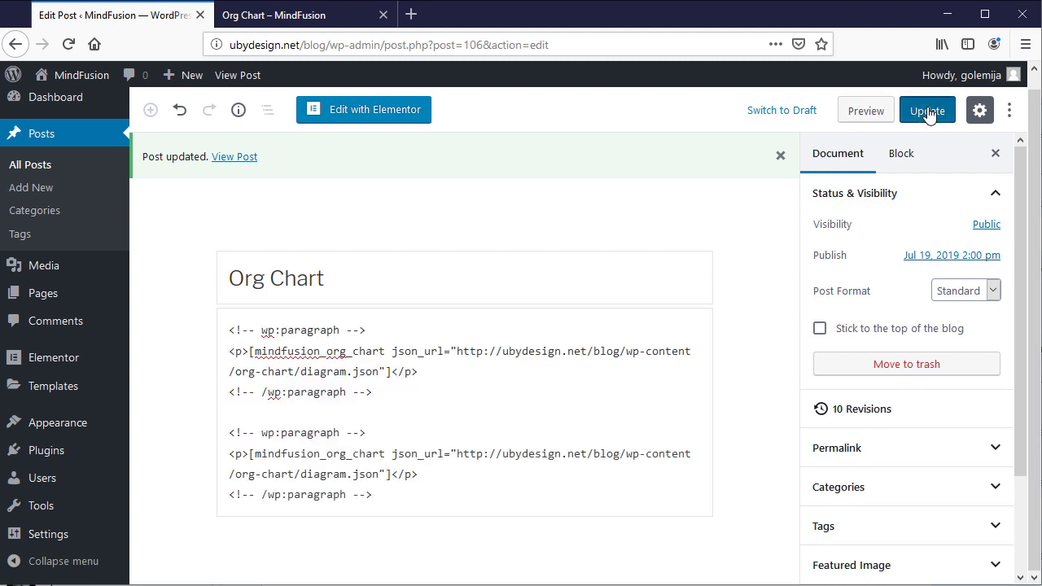
pyautogui.click(868, 112)
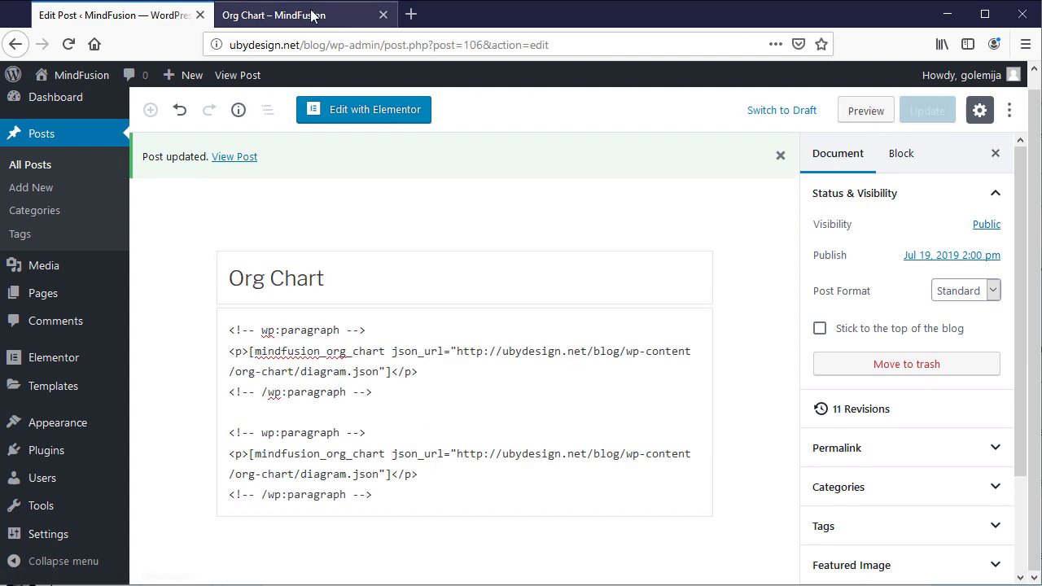
# Step: Open the Org Chart post from Recent Posts and scroll through both CEO, CFO and IT Boss charts
pyautogui.click(309, 14)
pyautogui.click(783, 255)
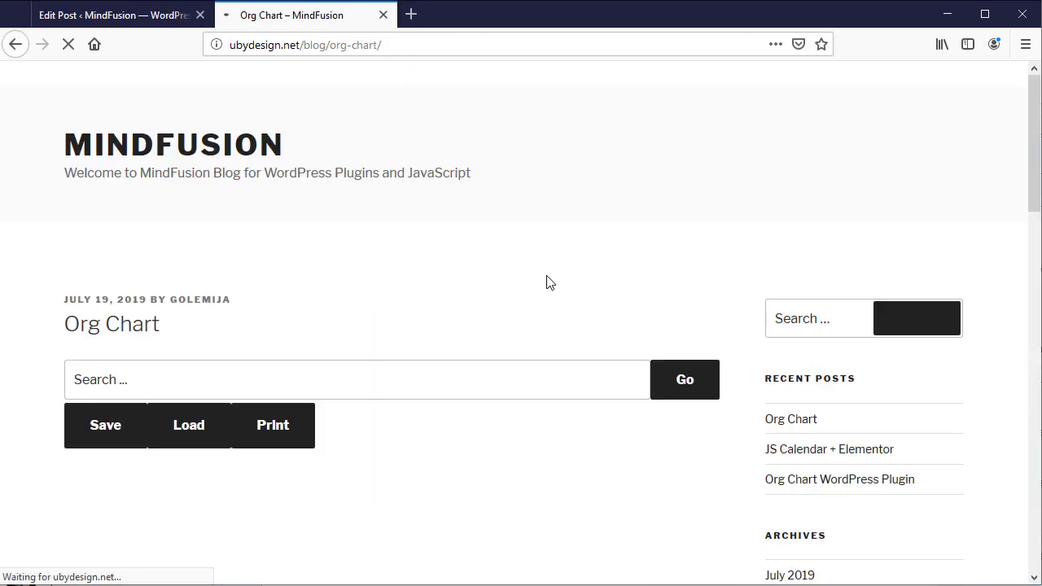
pyautogui.scroll(-2, 546, 283)
pyautogui.scroll(-3, 539, 287)
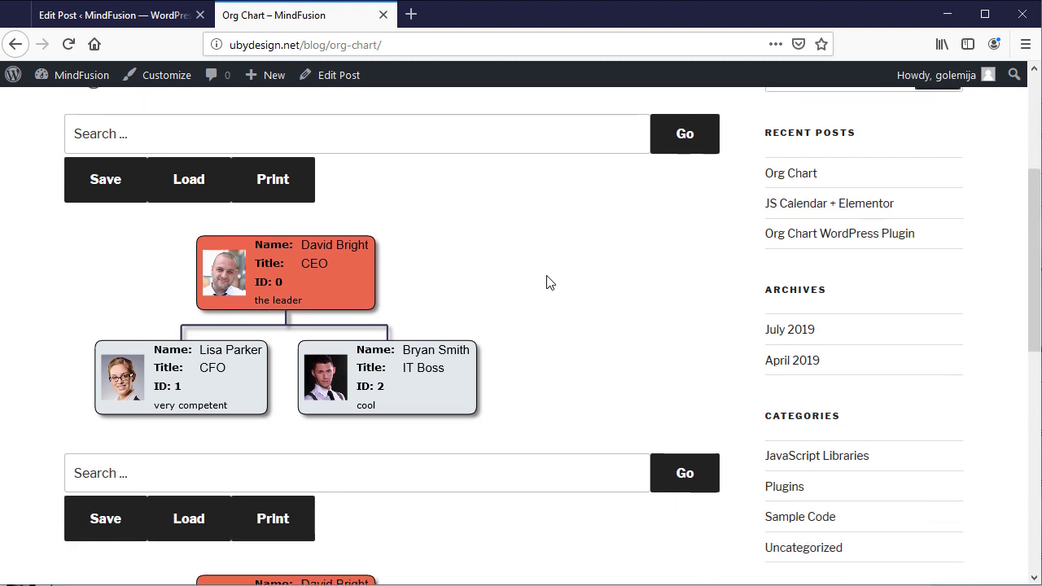
pyautogui.scroll(-3, 488, 366)
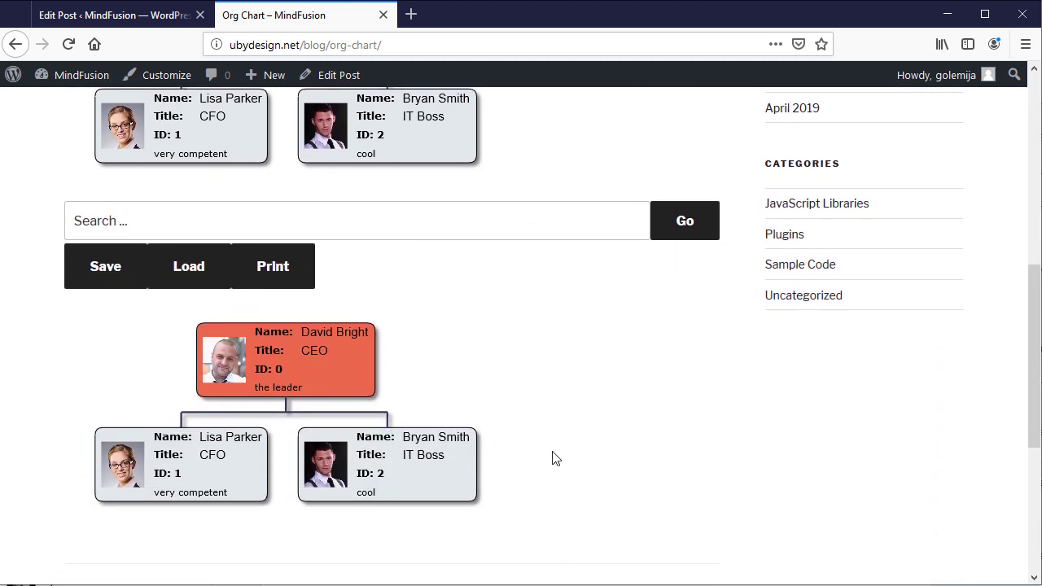
pyautogui.scroll(5, 553, 454)
pyautogui.scroll(3, 550, 440)
pyautogui.scroll(-4, 548, 432)
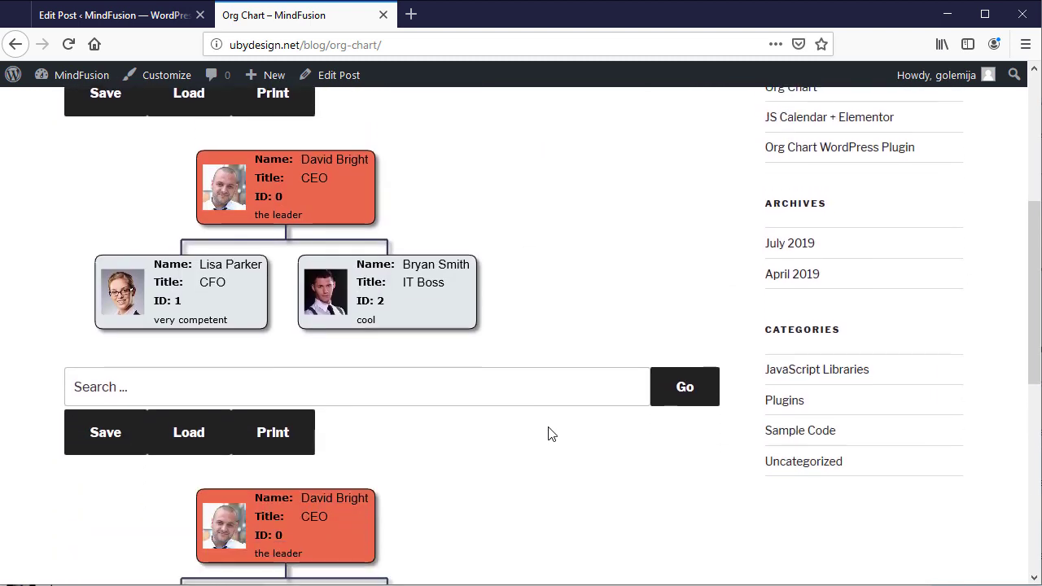
pyautogui.scroll(5, 548, 432)
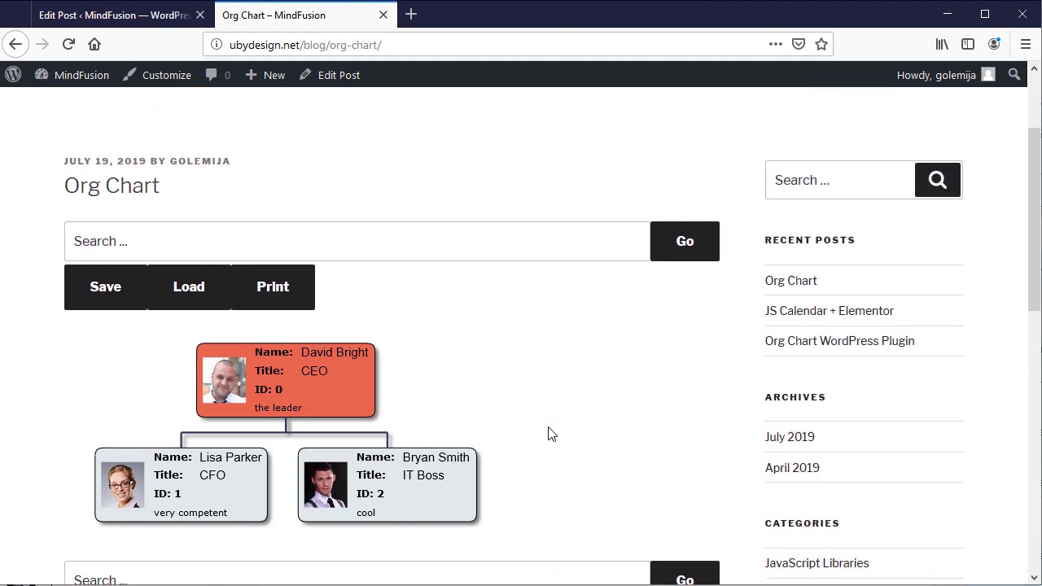
# Step: In the code editor, delete the json_url attribute and its diagram.json URL, then update the post
pyautogui.click(169, 17)
pyautogui.hotkey('ctrl', 'shift', 'alt', 'm')
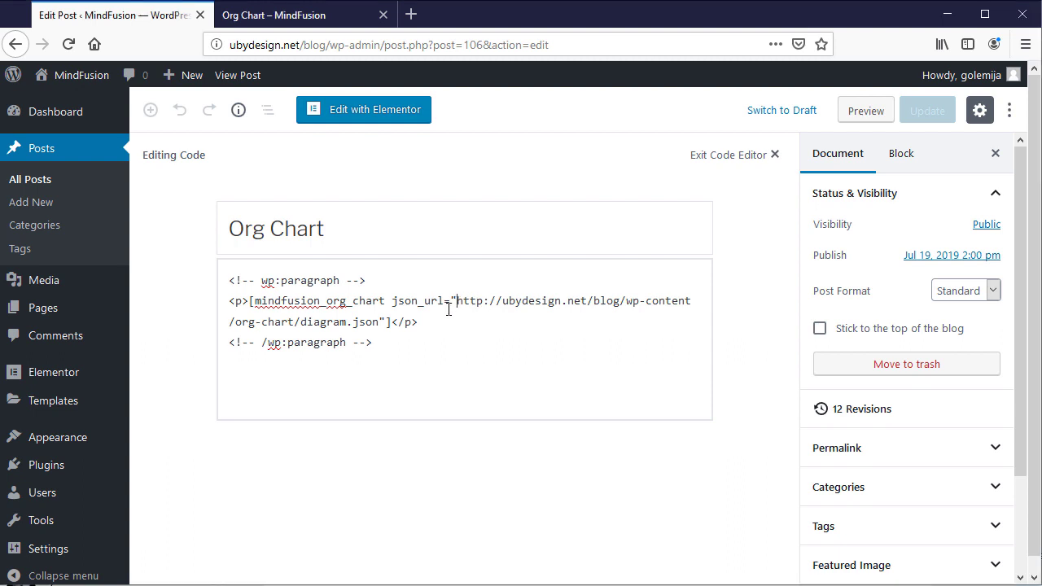
pyautogui.moveTo(456, 303); pyautogui.dragTo(383, 327)
pyautogui.press('Delete')
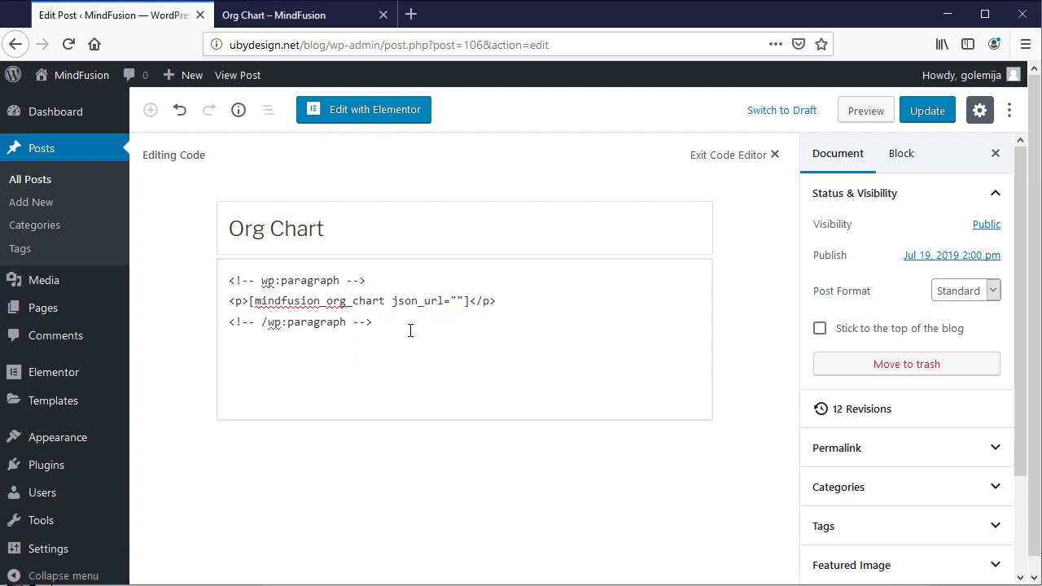
pyautogui.press('BackSpace')
pyautogui.press('BackSpace')
pyautogui.press('BackSpace')
pyautogui.press('BackSpace')
pyautogui.press('BackSpace')
pyautogui.press('BackSpace')
pyautogui.press('BackSpace')
pyautogui.press('BackSpace')
pyautogui.press('BackSpace')
pyautogui.press('BackSpace')
pyautogui.press('BackSpace')
pyautogui.press('BackSpace')
pyautogui.click(926, 111)
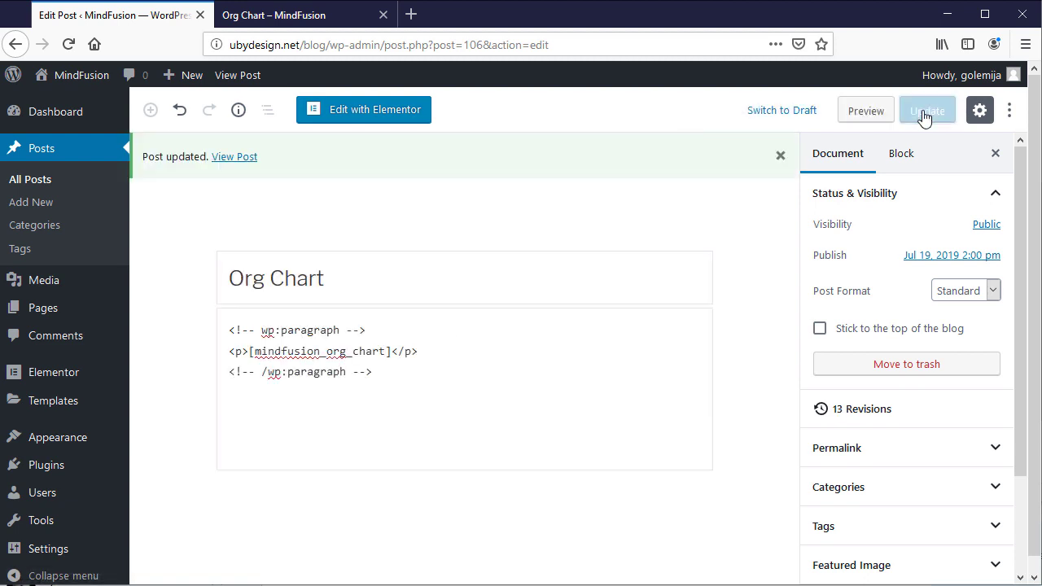
# Step: Reload the published Org Chart page, which now shows no chart
pyautogui.click(303, 18)
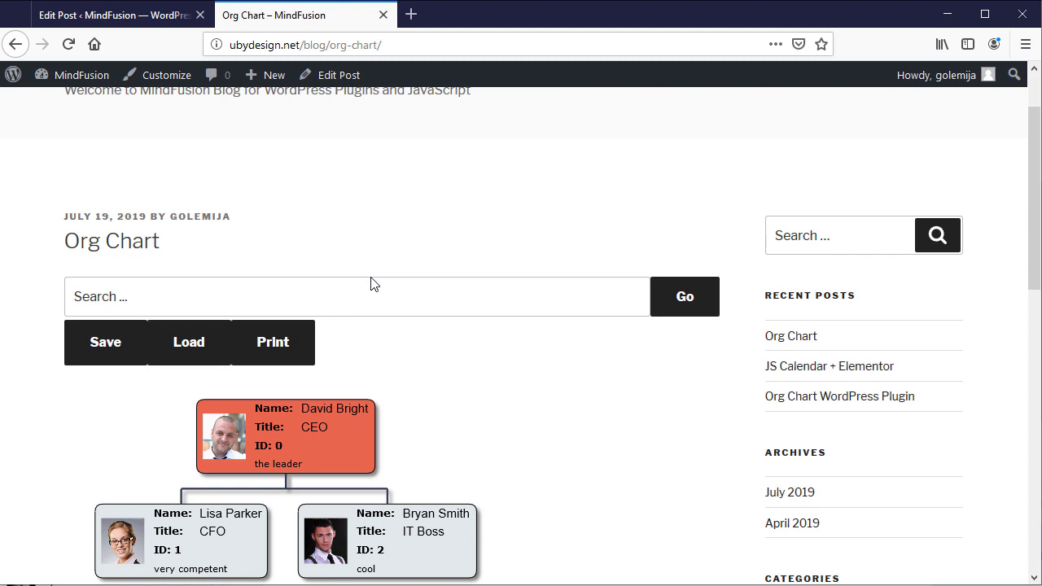
pyautogui.press('F5')
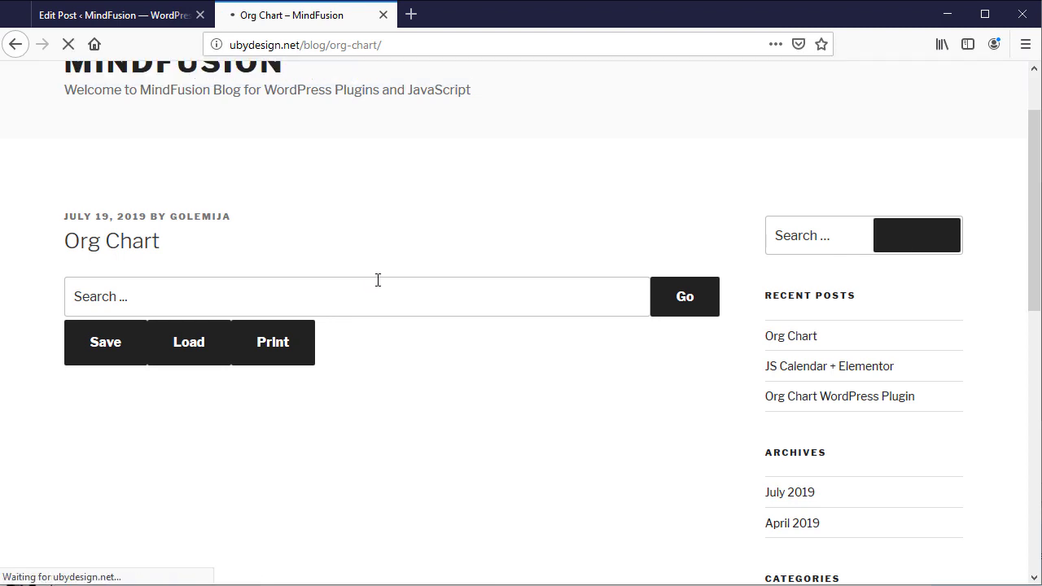
pyautogui.click(122, 18)
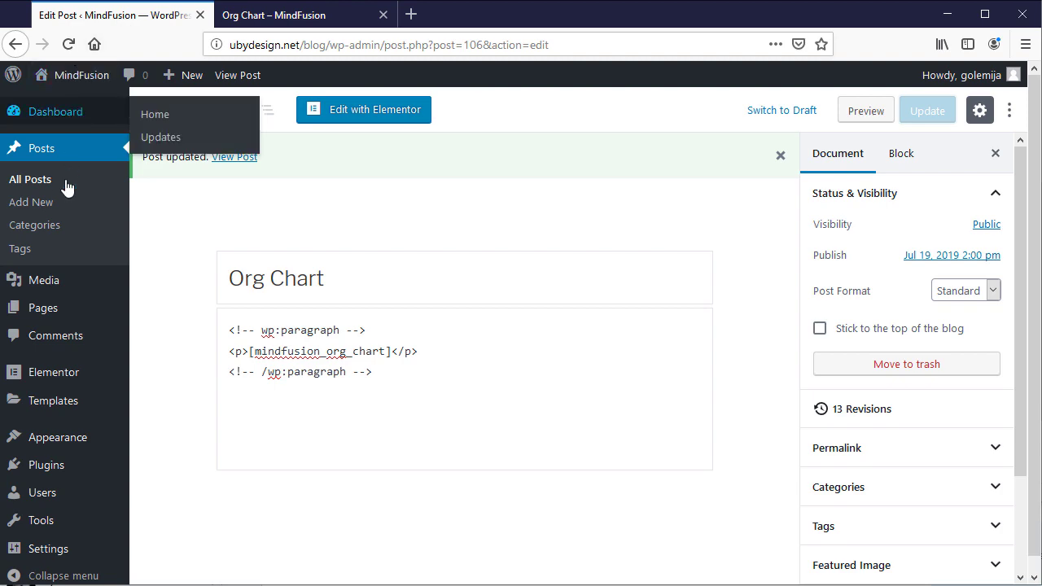
# Step: Paste the diagram.json URL into MindFusion Org Chart's Path to org chart JSON data and save
pyautogui.click(33, 547)
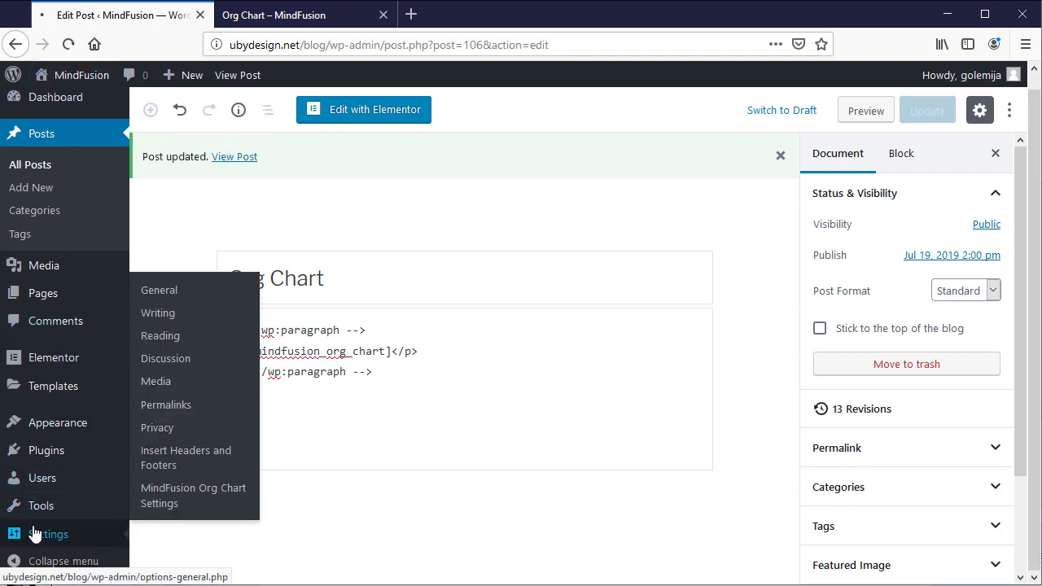
pyautogui.scroll(-7, 77, 464)
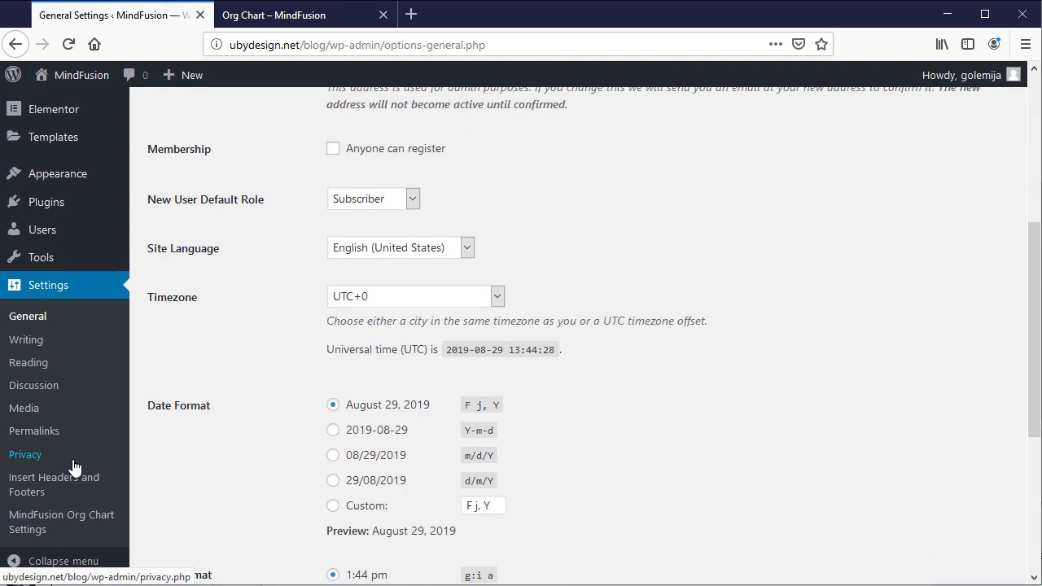
pyautogui.click(67, 520)
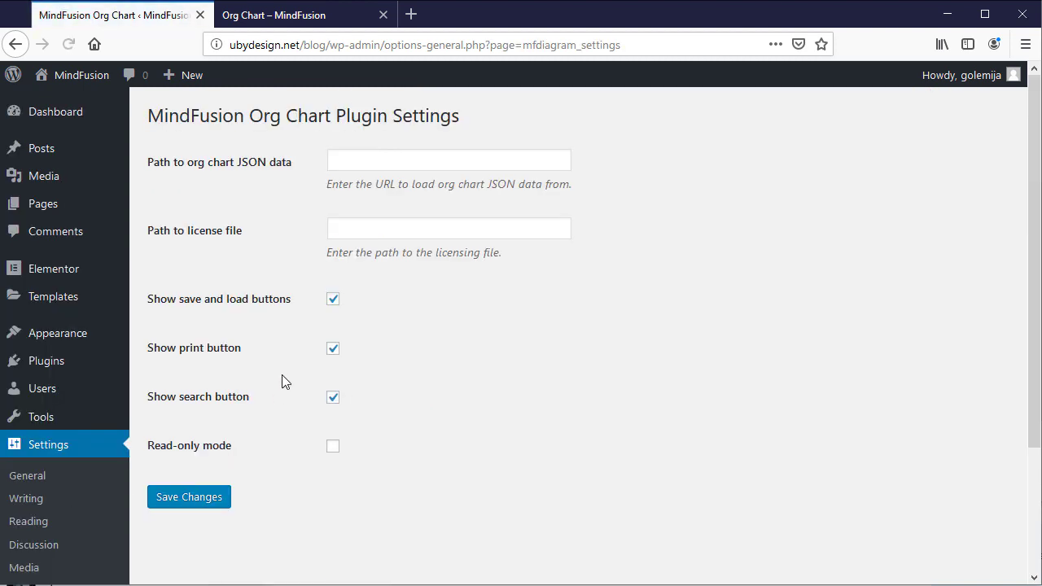
pyautogui.click(352, 159)
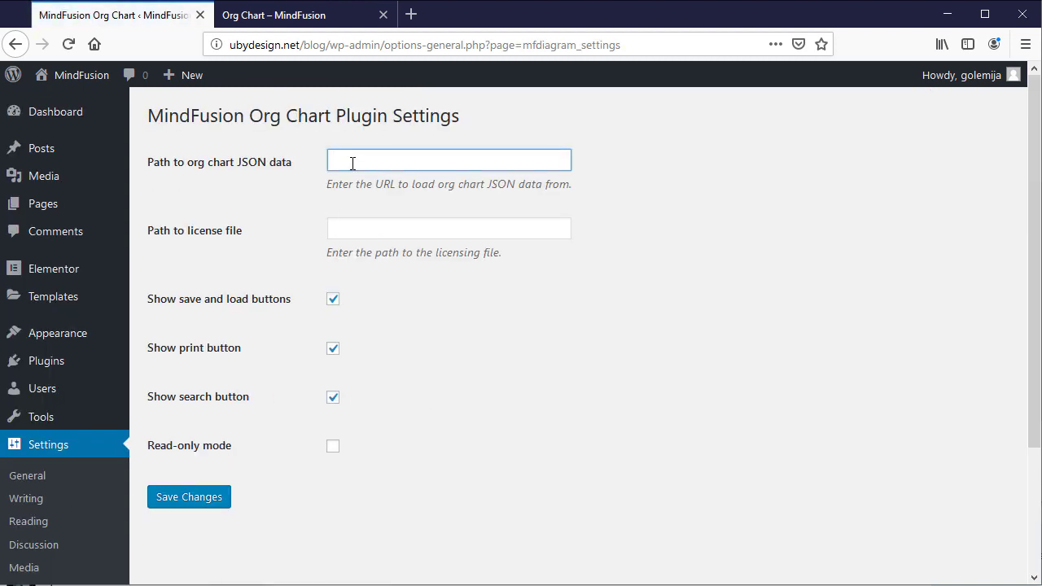
pyautogui.hotkey('ctrl', 'v')
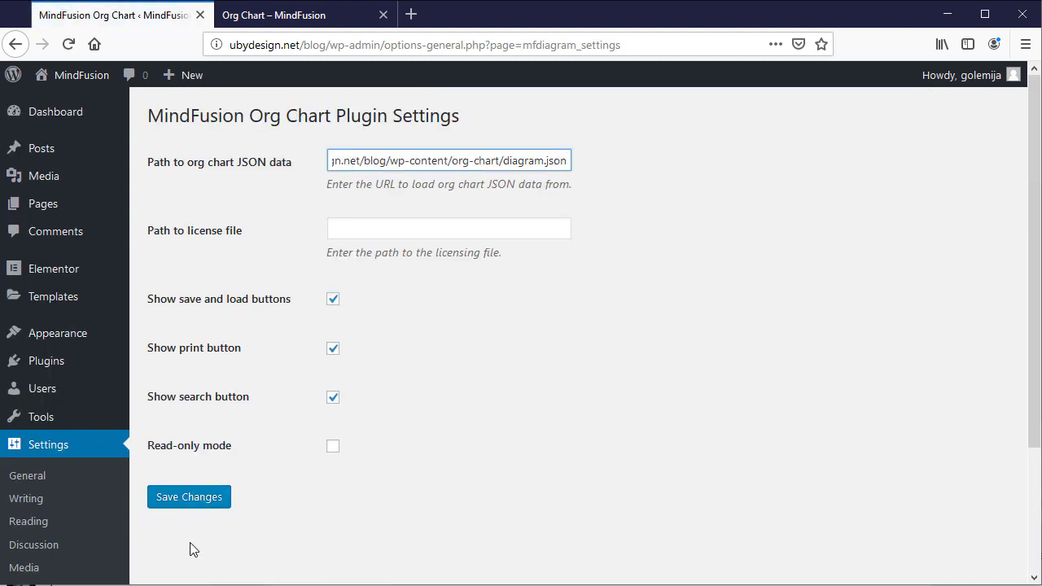
pyautogui.click(188, 499)
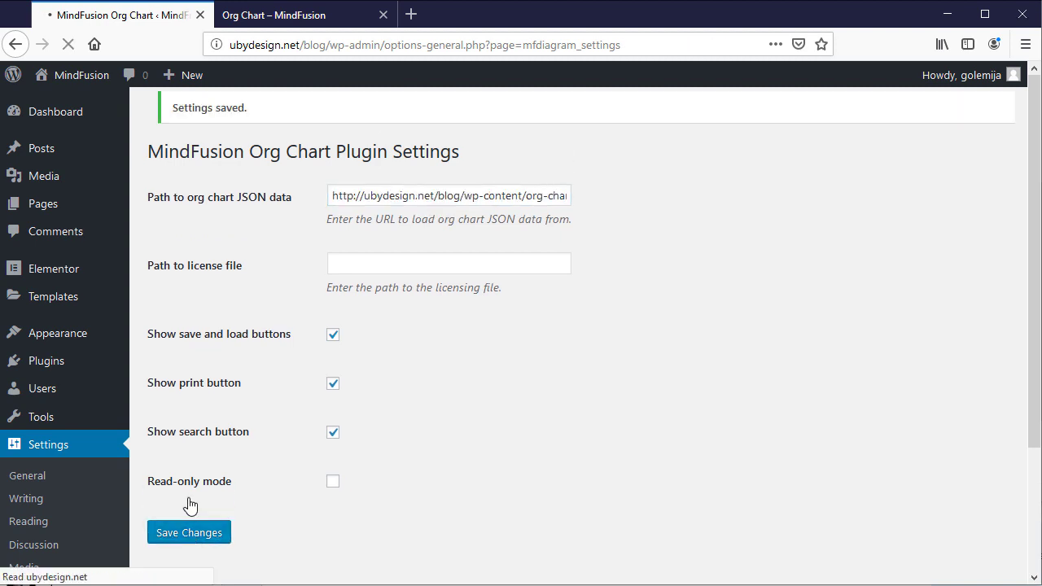
pyautogui.click(314, 17)
# Step: Reload the Org Chart post and scroll over the single CEO, CFO and IT Boss chart
pyautogui.press('F5')
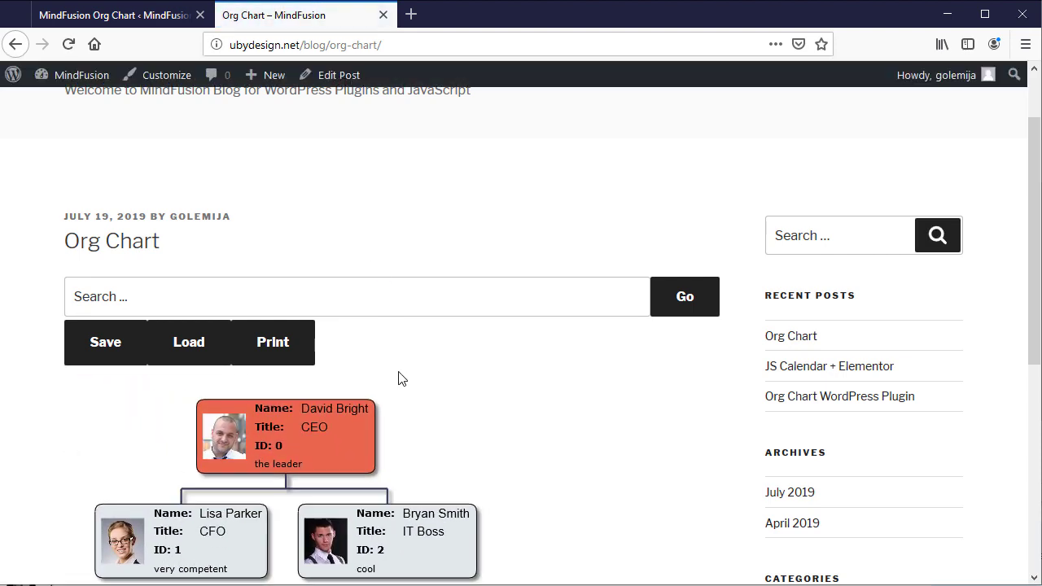
pyautogui.scroll(-2, 489, 411)
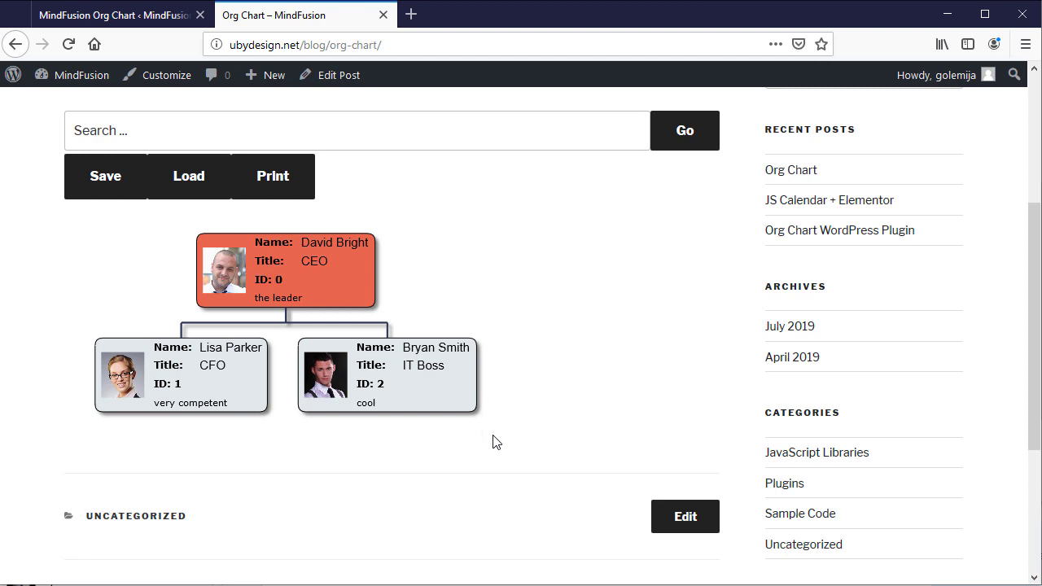
pyautogui.scroll(1, 494, 442)
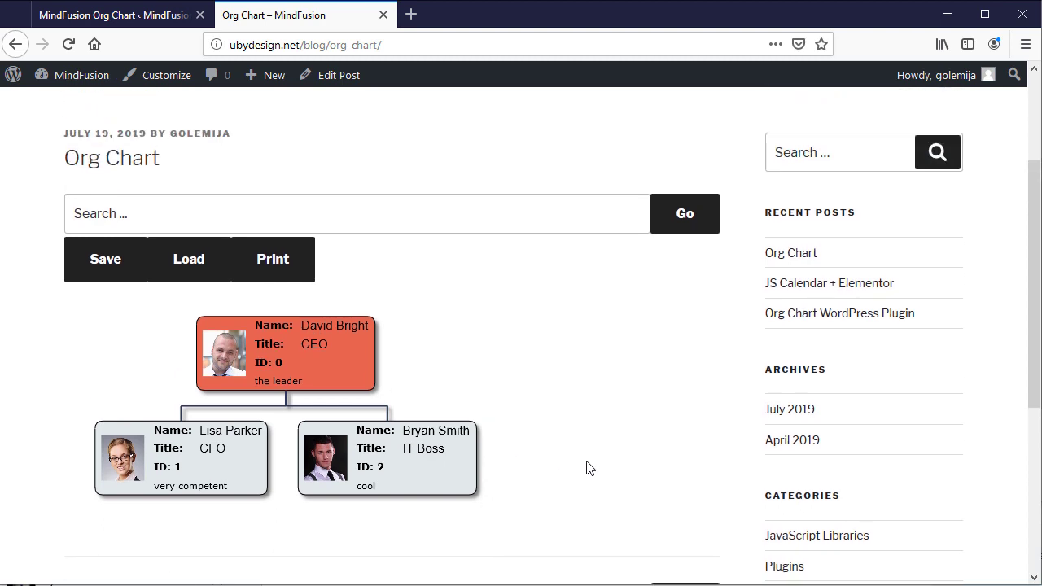